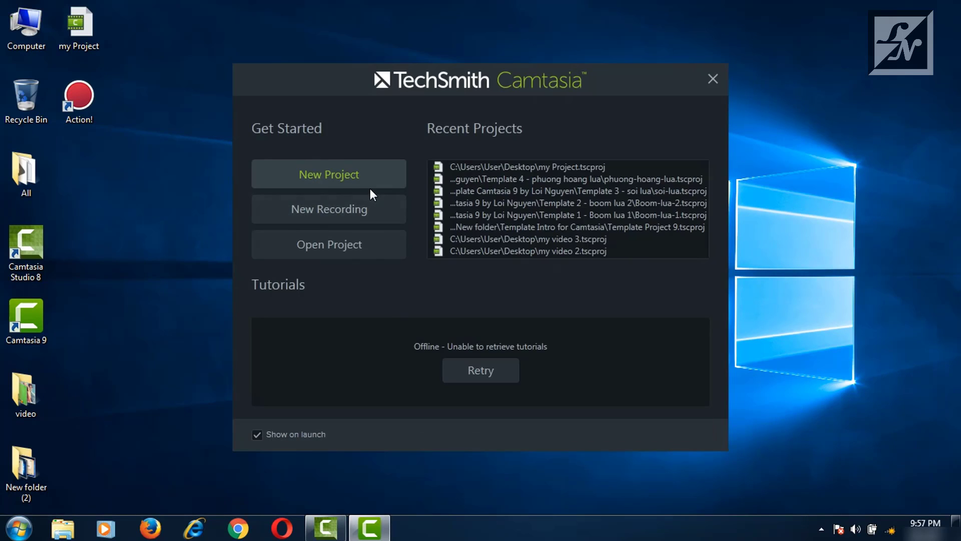
Create a new project in Camtasia 9, look at Camtasia Studio 8, and clear the desktop of both programs.
left_click(369, 185)
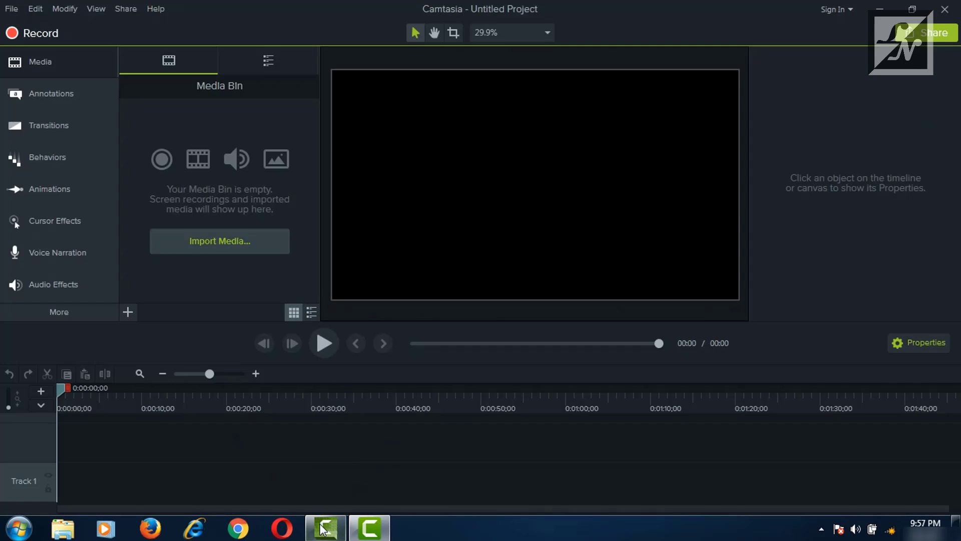
left_click(323, 532)
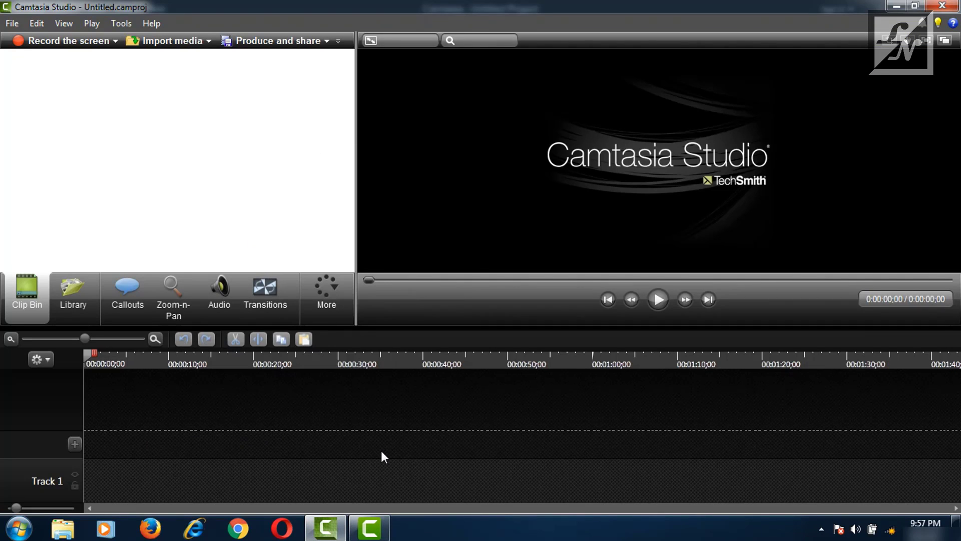
left_click(328, 529)
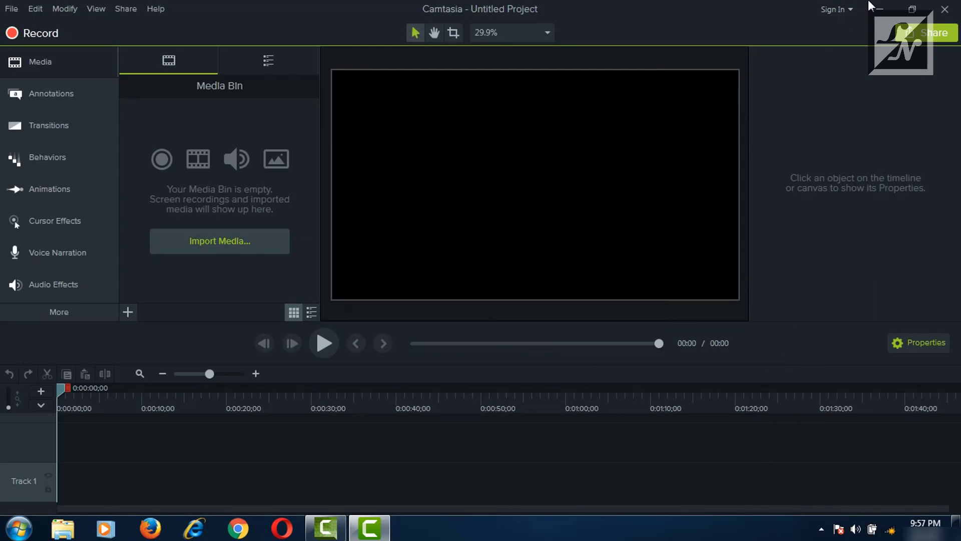
left_click(878, 9)
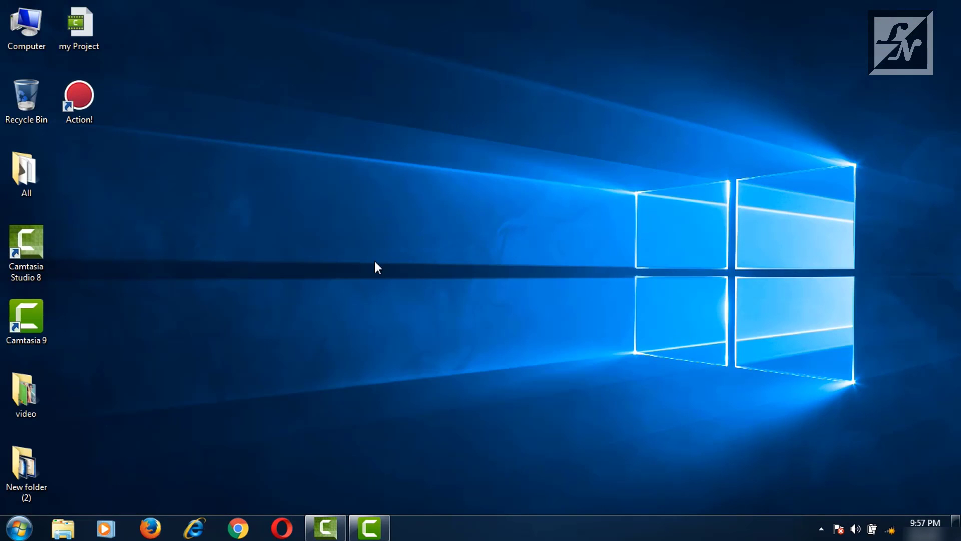
Open the desktop's video folder and import the clip "quay phông key" into the Camtasia 9 and Camtasia Studio 8 projects.
double_click(25, 391)
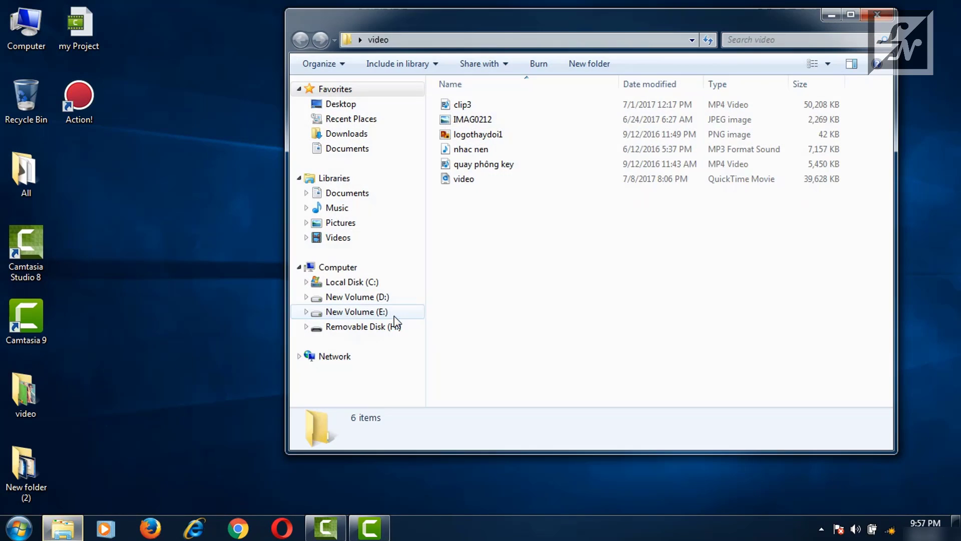
left_click(476, 164)
left_click_drag(476, 164, 227, 245)
left_click(369, 528)
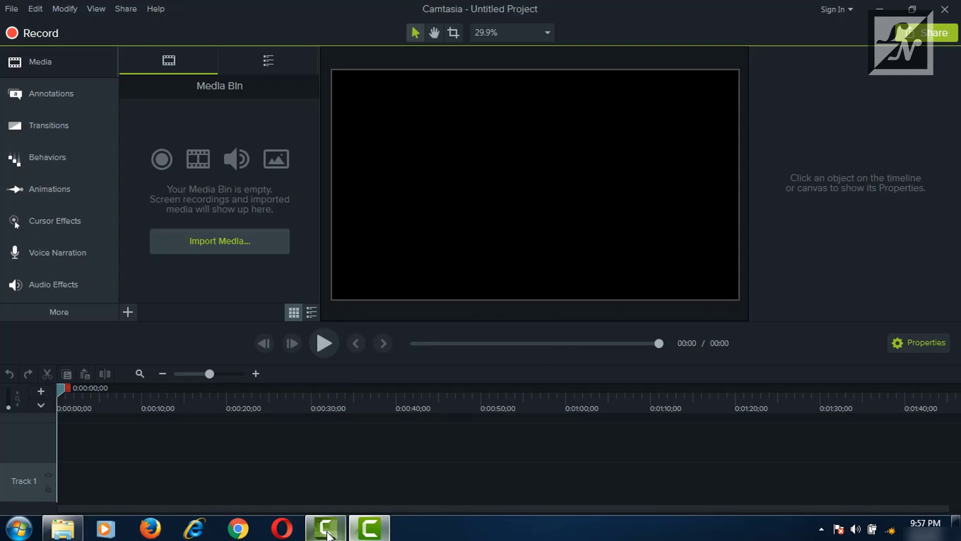
left_click(327, 534)
left_click(326, 534)
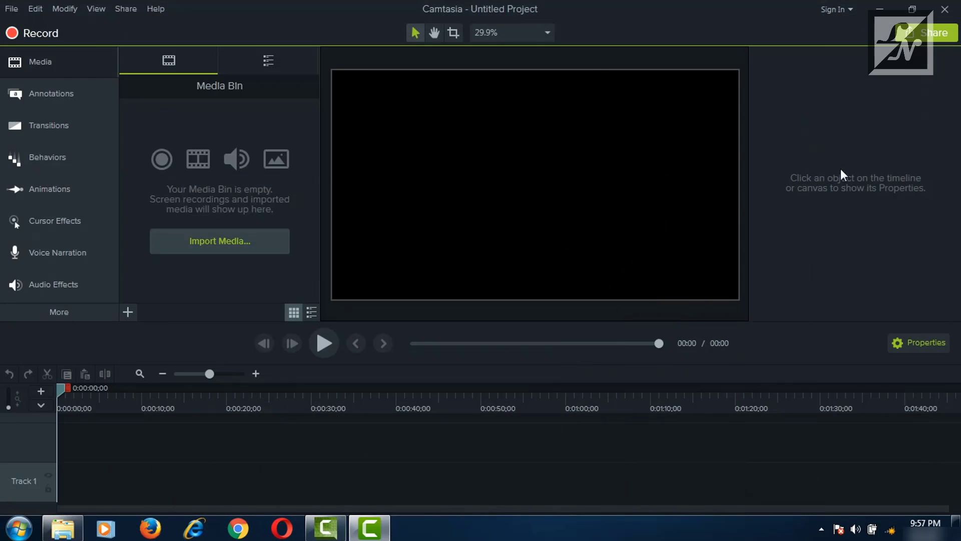
left_click(896, 5)
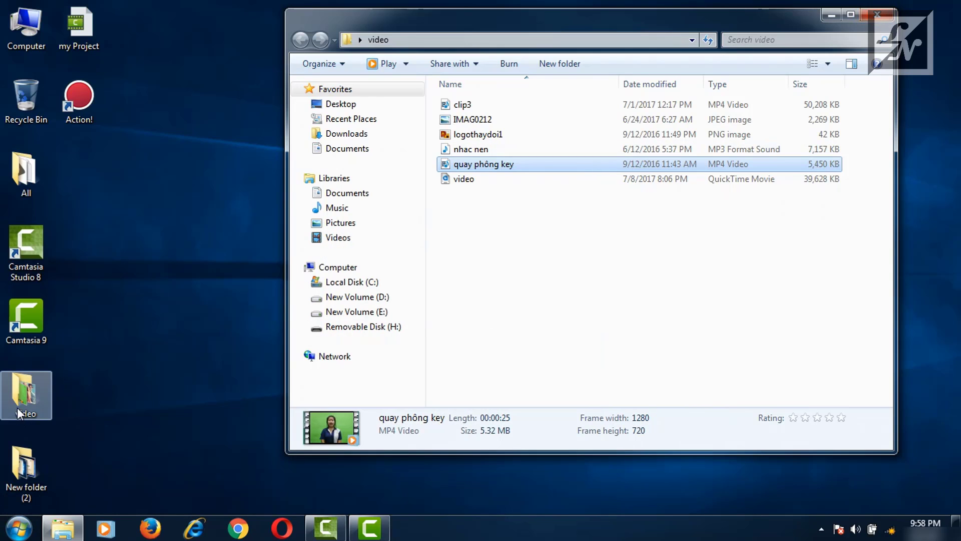
left_click_drag(502, 166, 247, 213)
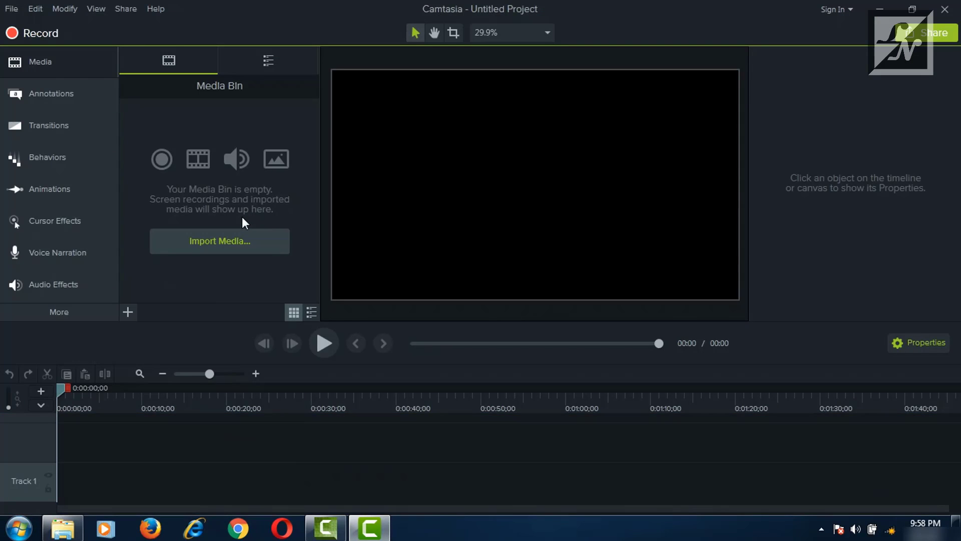
Add the "quay phông key" clip to the timeline at the playhead in both Camtasia 9 and Camtasia Studio 8.
right_click(208, 142)
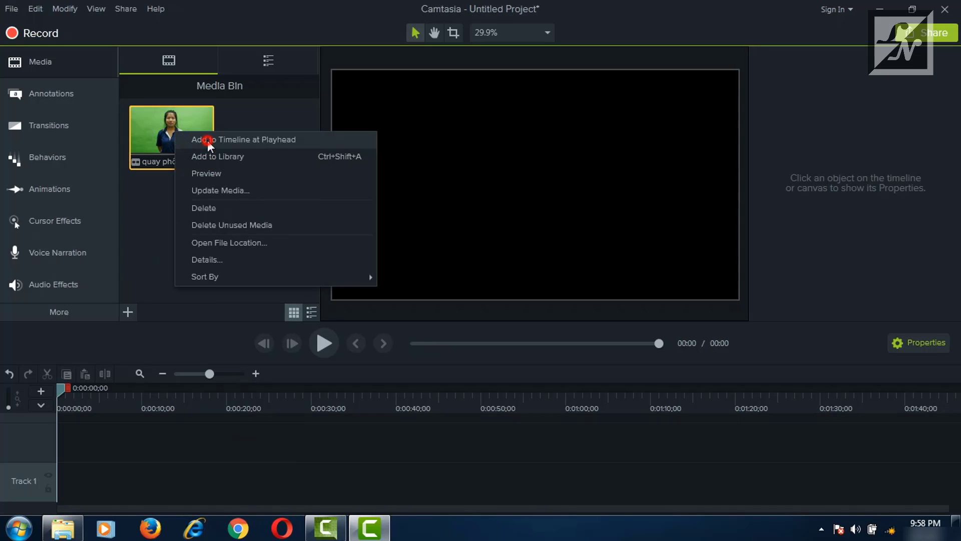
left_click(208, 142)
left_click(325, 527)
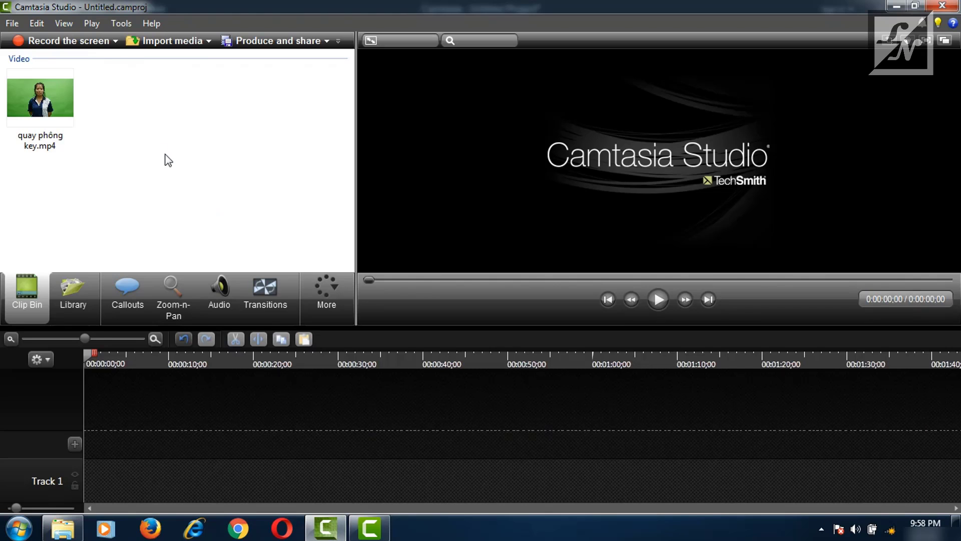
right_click(2, 69)
left_click(264, 154)
right_click(35, 104)
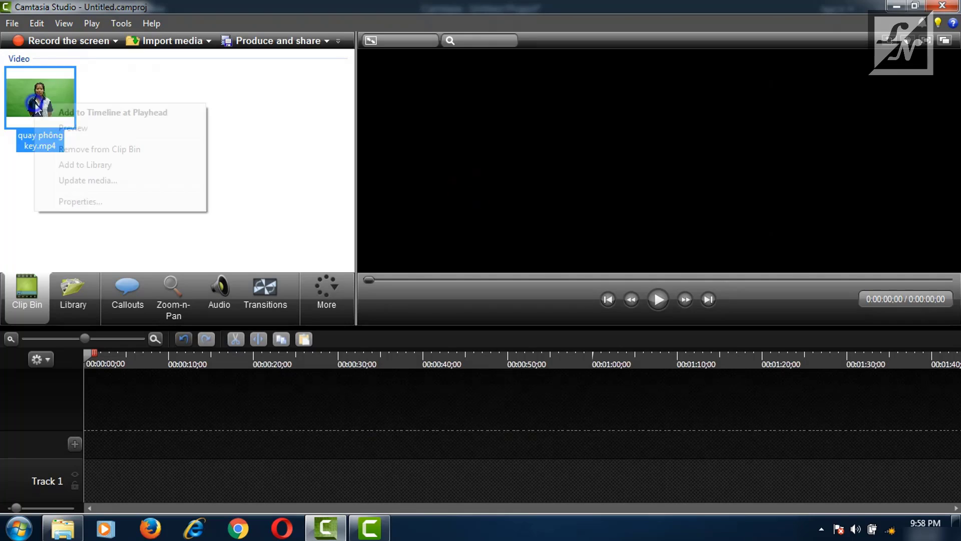
left_click(70, 112)
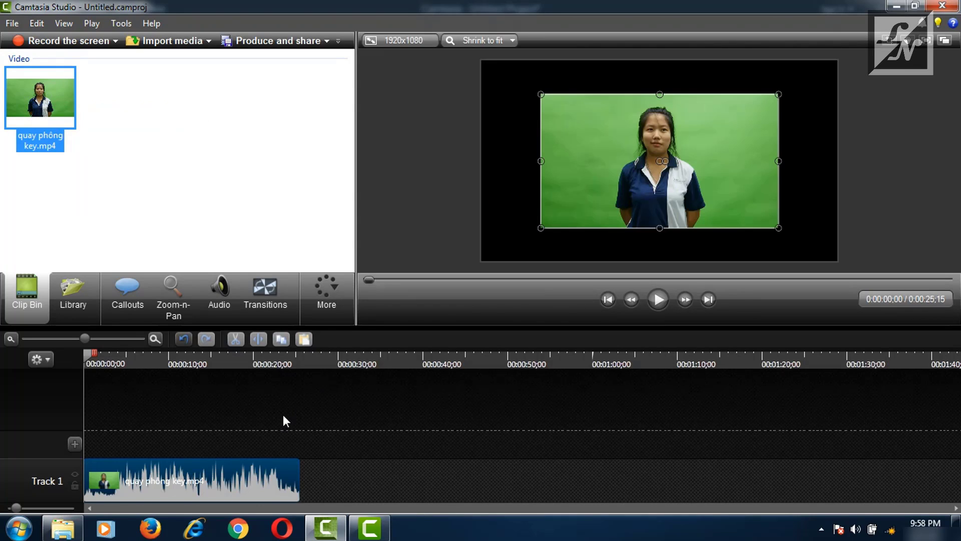
Set the project's editing dimensions to Maximum 720p HD (1280x720).
left_click(406, 40)
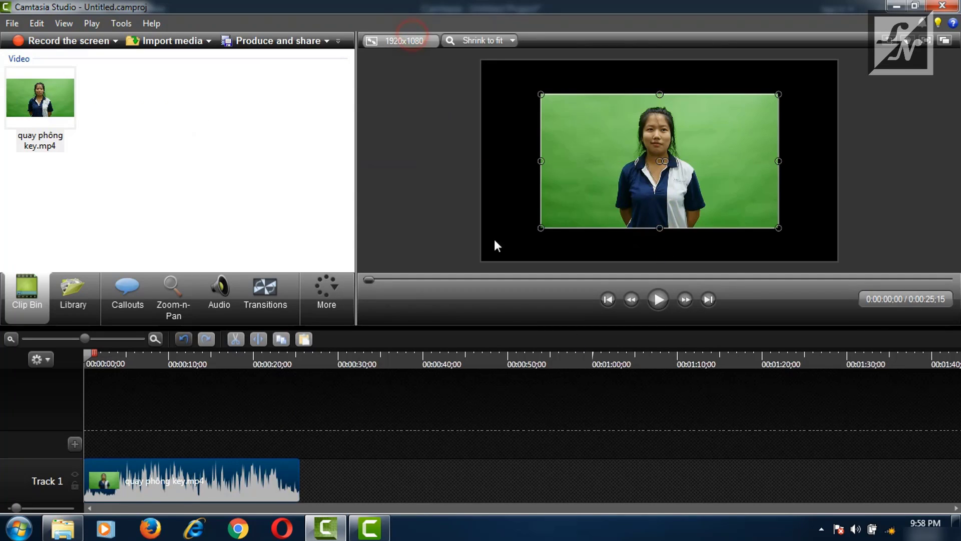
left_click(479, 256)
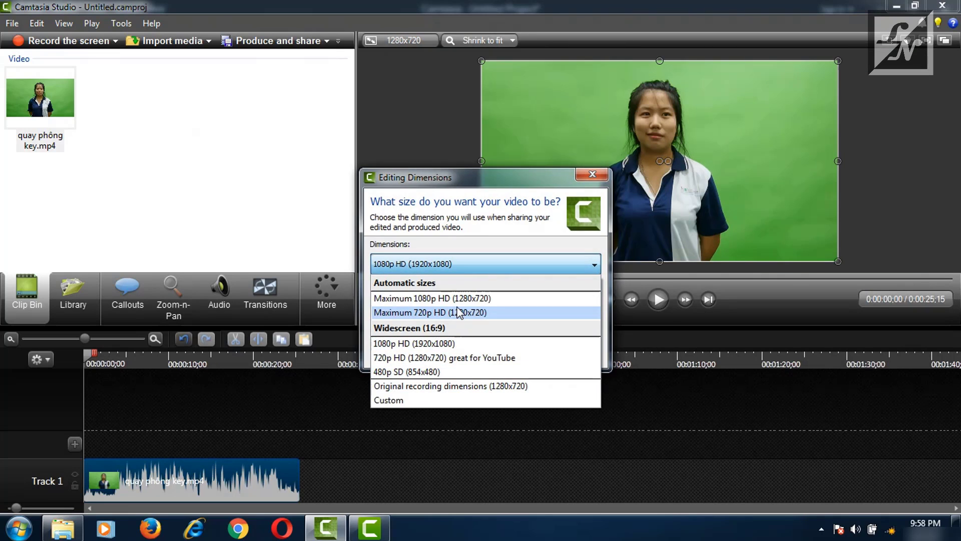
left_click(457, 311)
left_click(457, 353)
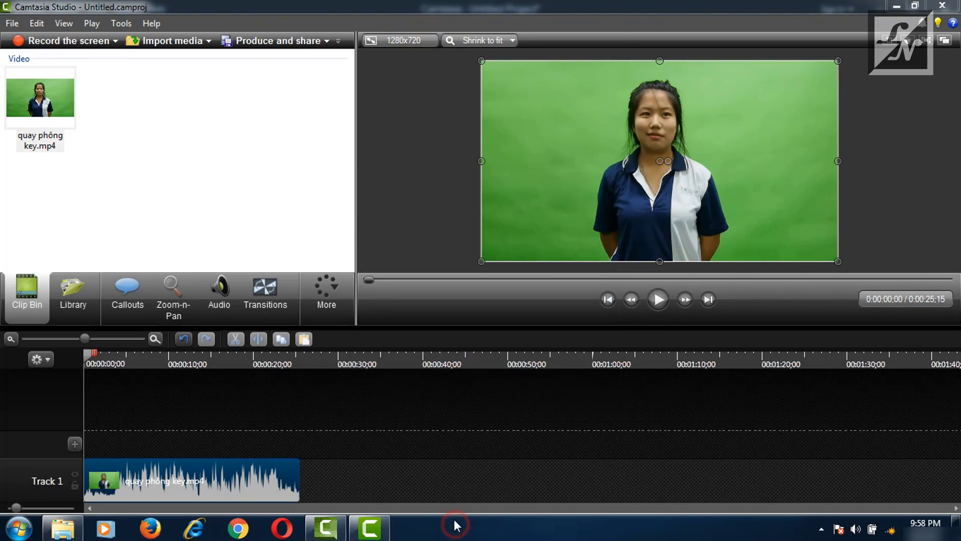
Check the clip in Camtasia 9, return to Camtasia Studio 8, and scrub through the first seconds of the timeline.
left_click(369, 527)
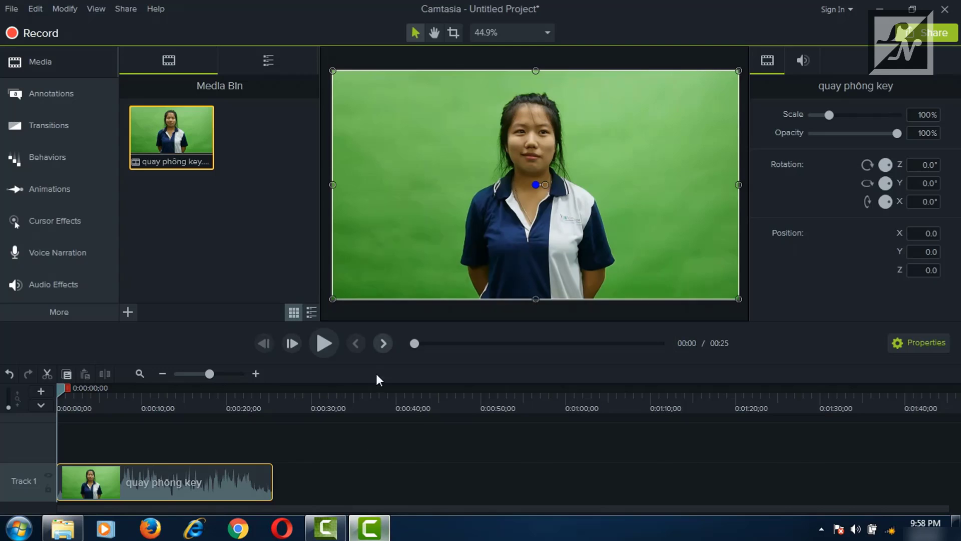
left_click(330, 529)
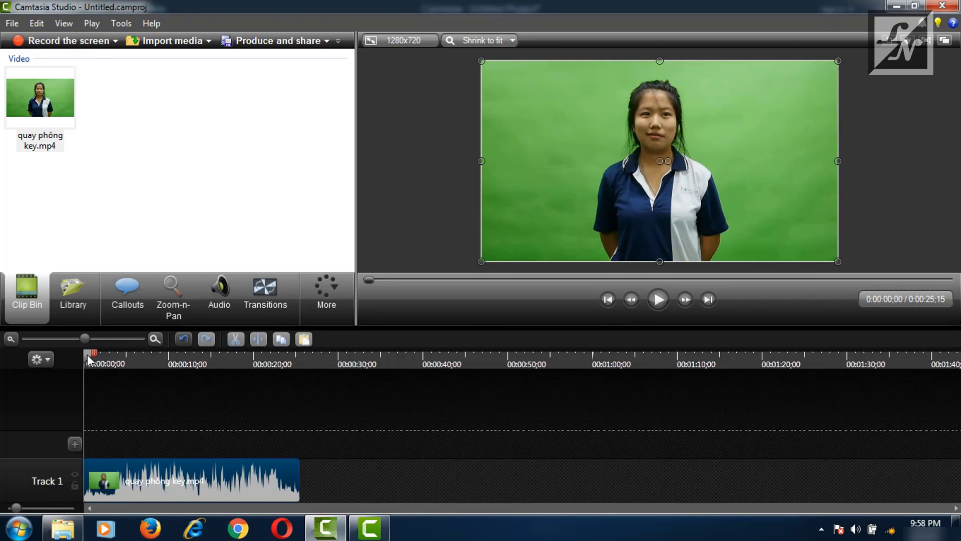
left_click_drag(87, 354, 106, 368)
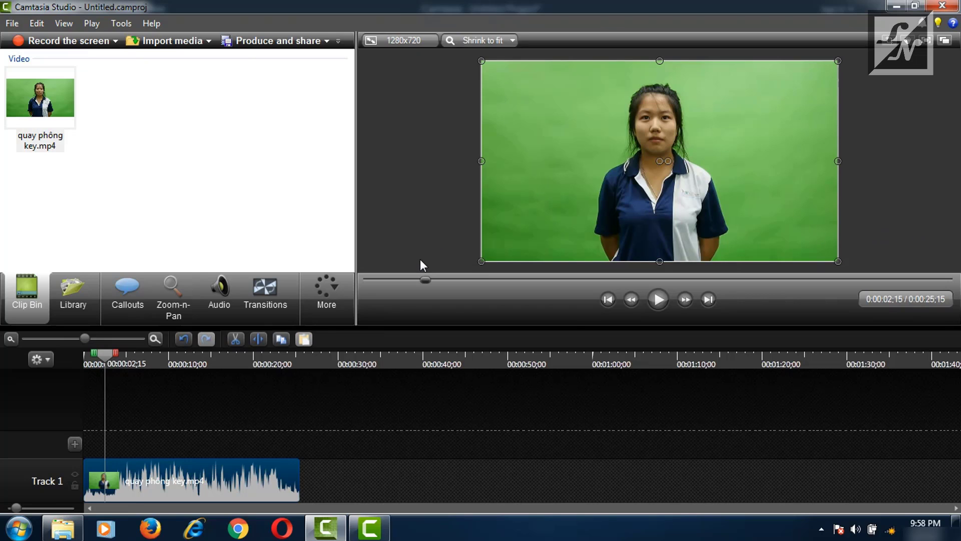
left_click_drag(217, 357, 121, 356)
Add a Text callout on Track 2 and extend it over the full length of the video clip.
left_click(116, 302)
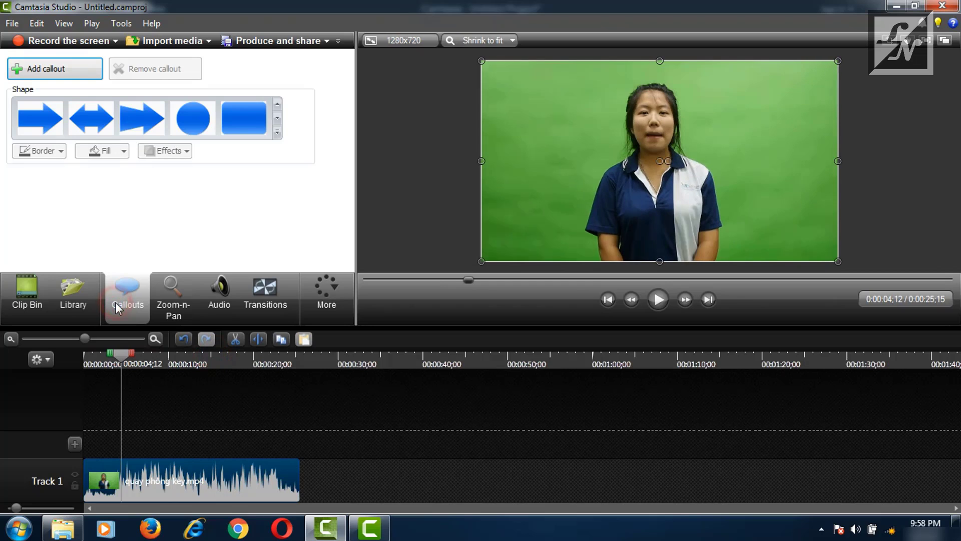
left_click(276, 132)
left_click(192, 400)
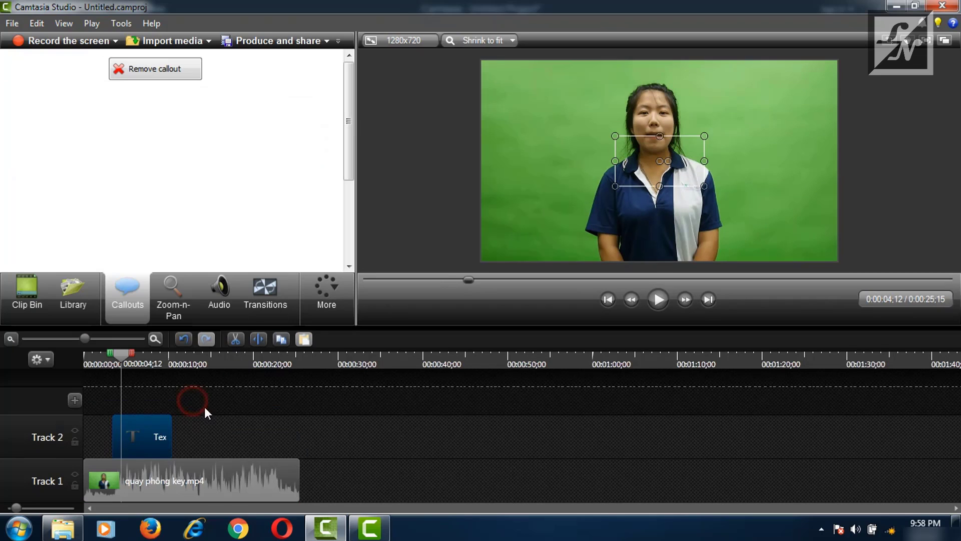
left_click_drag(146, 426, 299, 437)
Enter "hello, today news news news news news" as the callout's text.
left_click(185, 238)
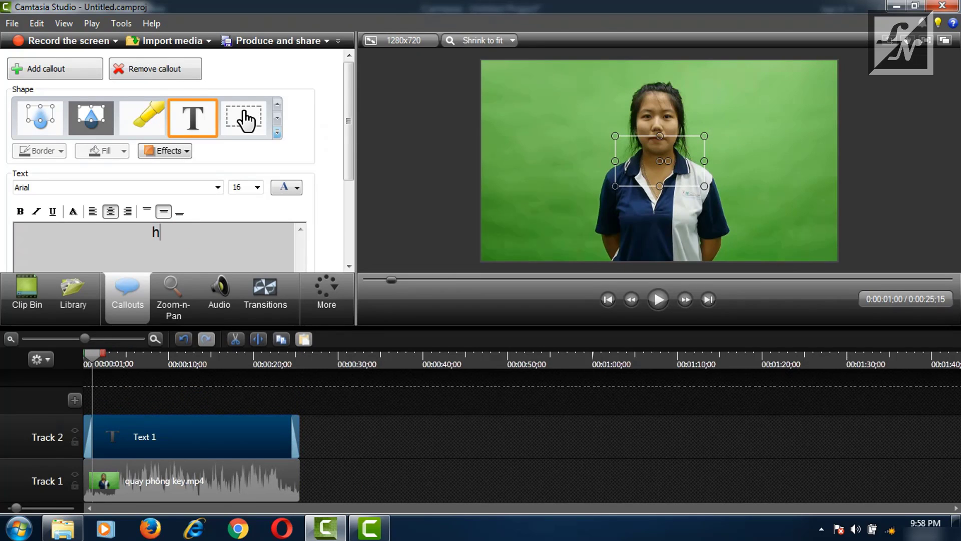
type("hello, todat")
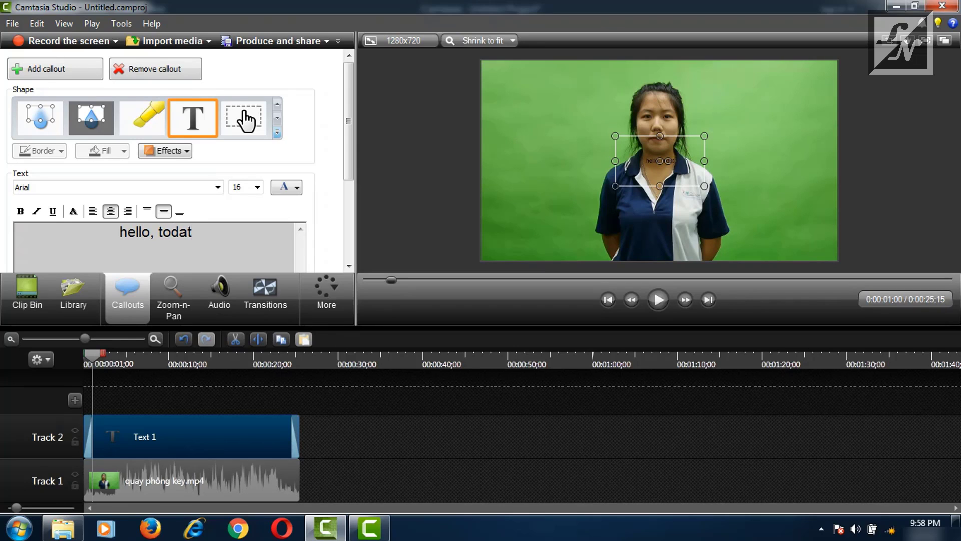
key("BackSpace")
type("y new")
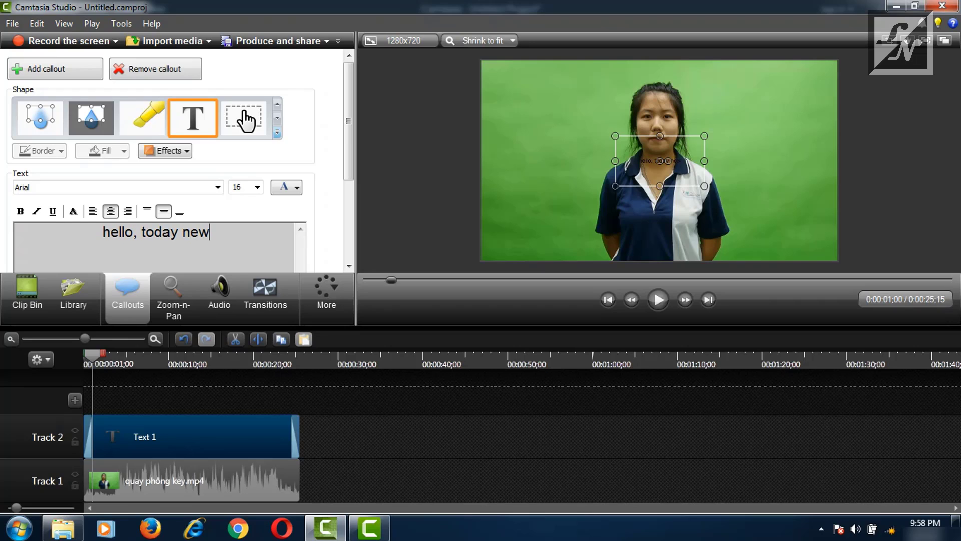
type("s news ")
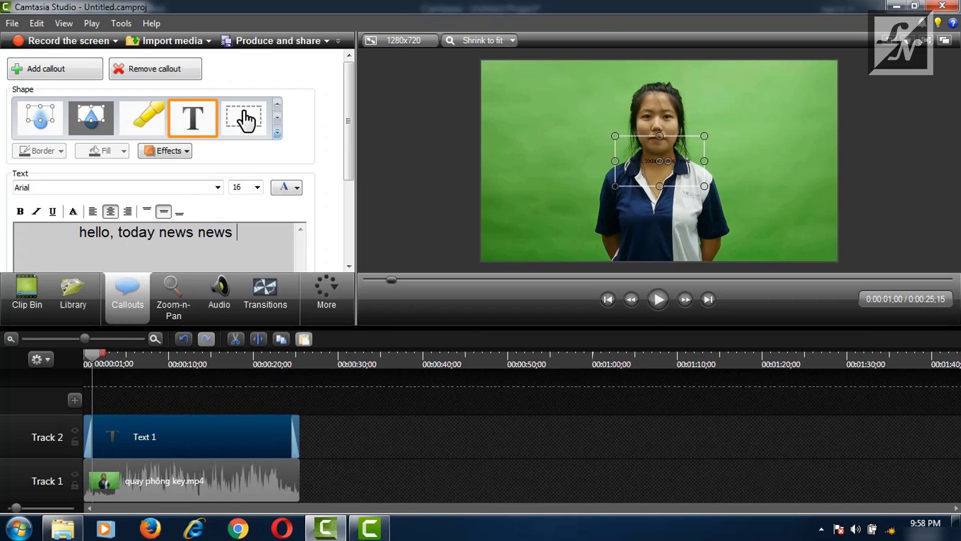
type("news news news ne")
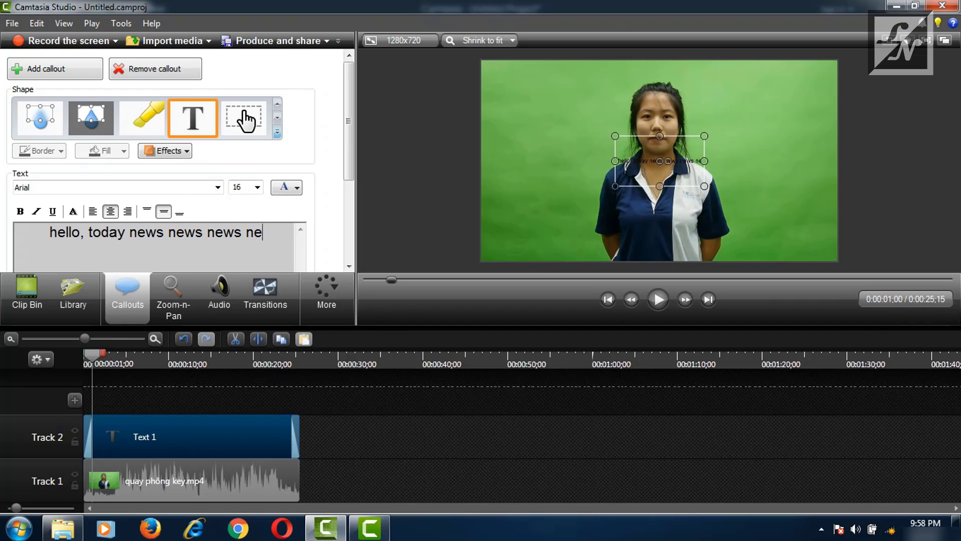
type("s")
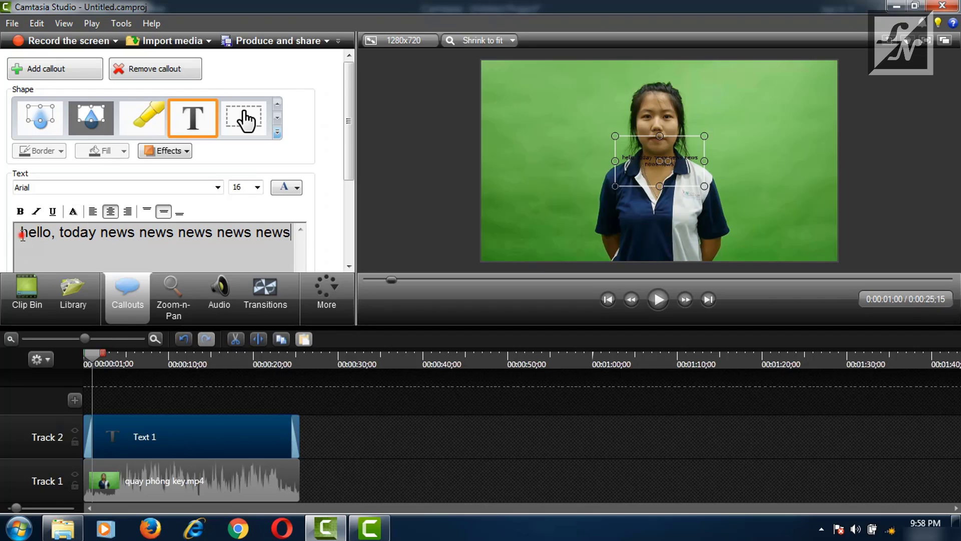
Select all of the callout's text, copy it, and color it white.
left_click_drag(22, 236, 360, 249)
right_click(260, 236)
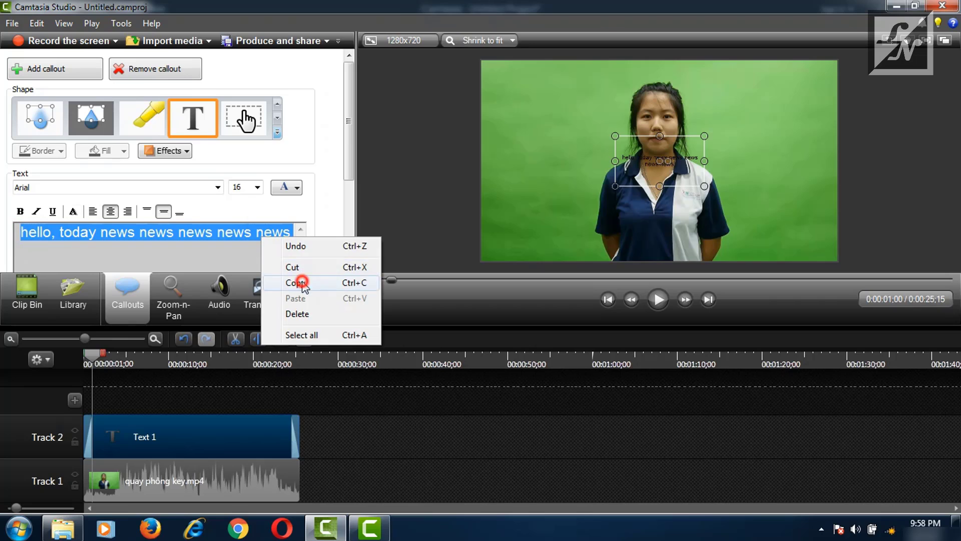
left_click(301, 281)
left_click(296, 188)
left_click(279, 212)
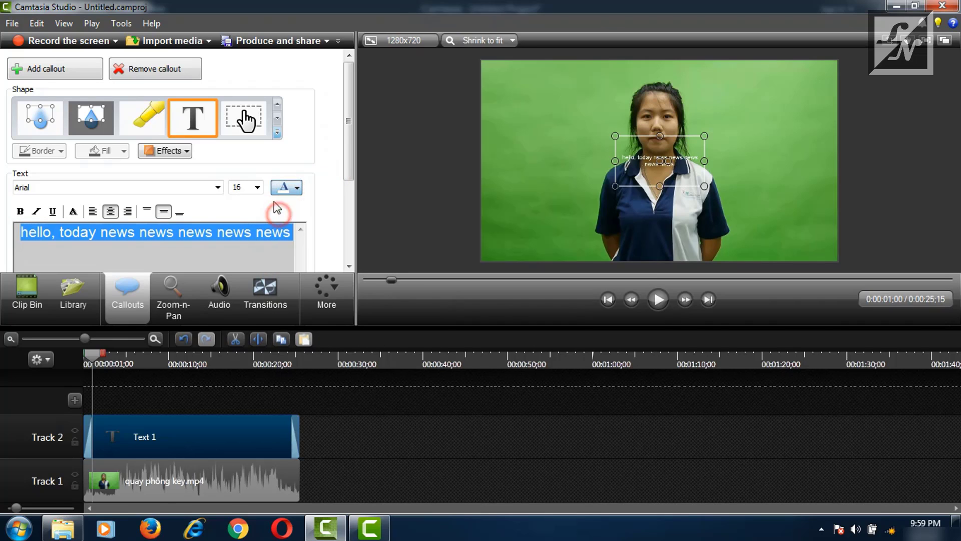
Set the callout's text to font size 48 and make it bold.
left_click(256, 187)
left_click(245, 301)
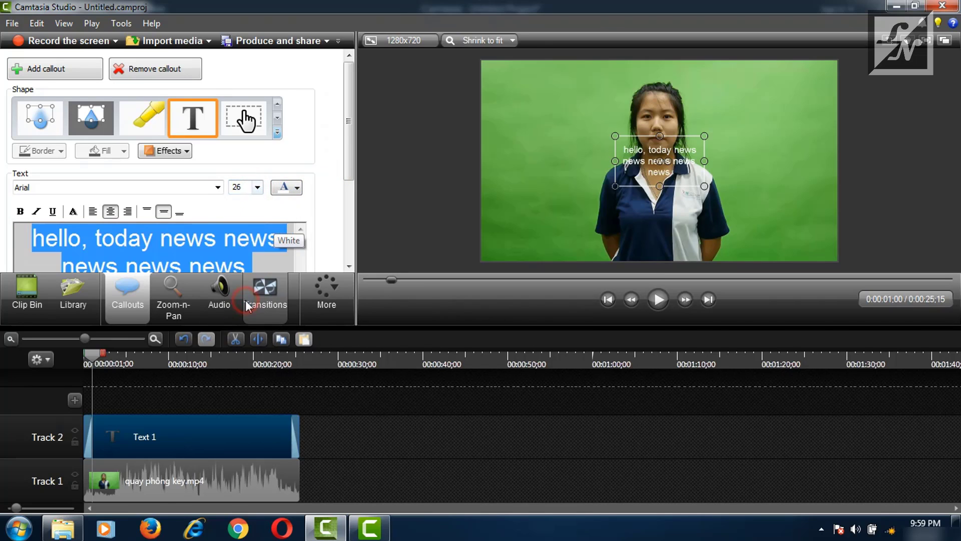
left_click(255, 188)
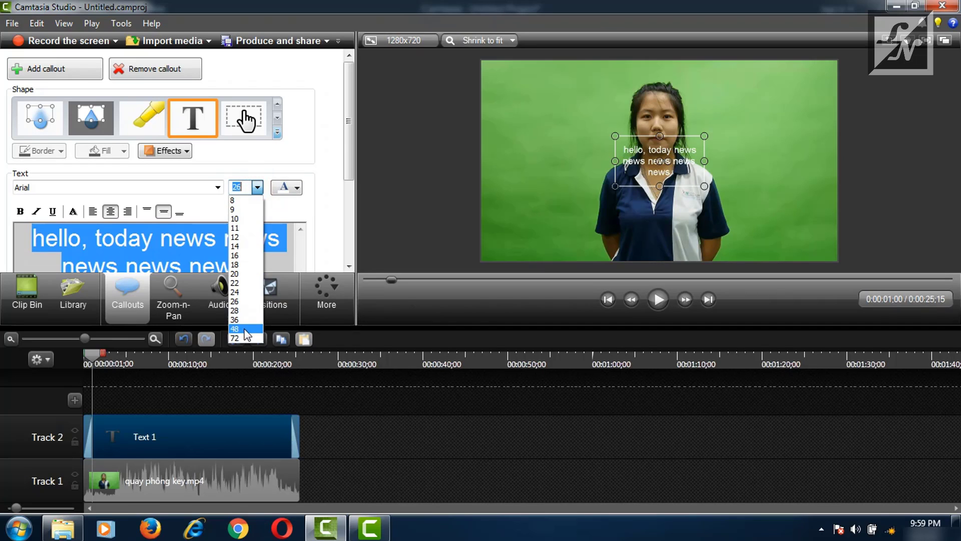
left_click(244, 328)
left_click(20, 211)
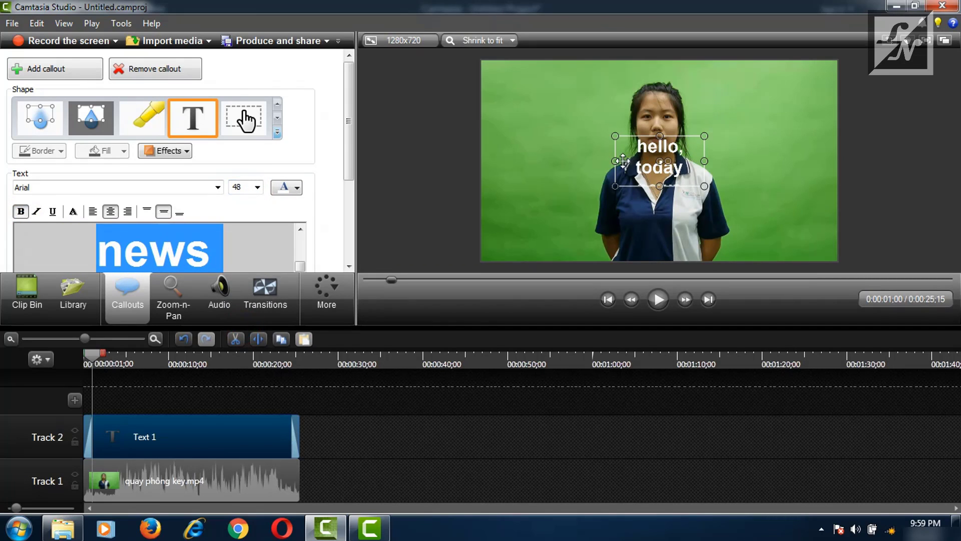
Widen the text callout until its text fits on one line, and move it so it starts near the video's left edge.
left_click_drag(616, 163, 358, 172)
left_click(359, 189)
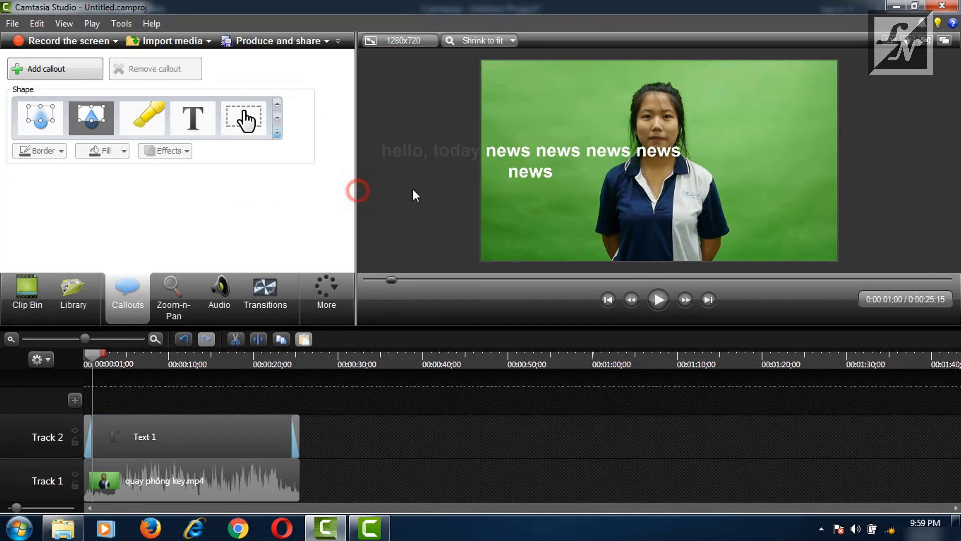
left_click(691, 165)
left_click_drag(710, 165, 789, 161)
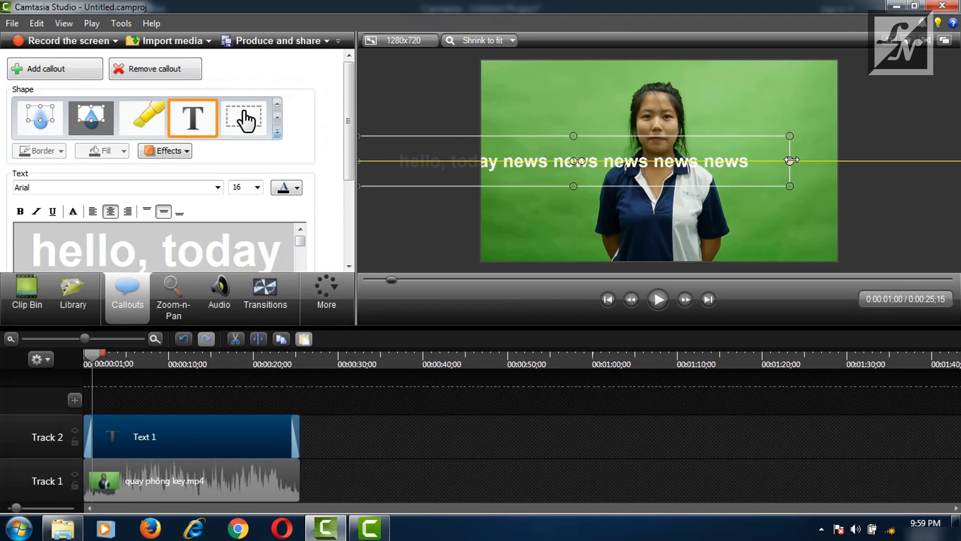
left_click_drag(699, 161, 816, 162)
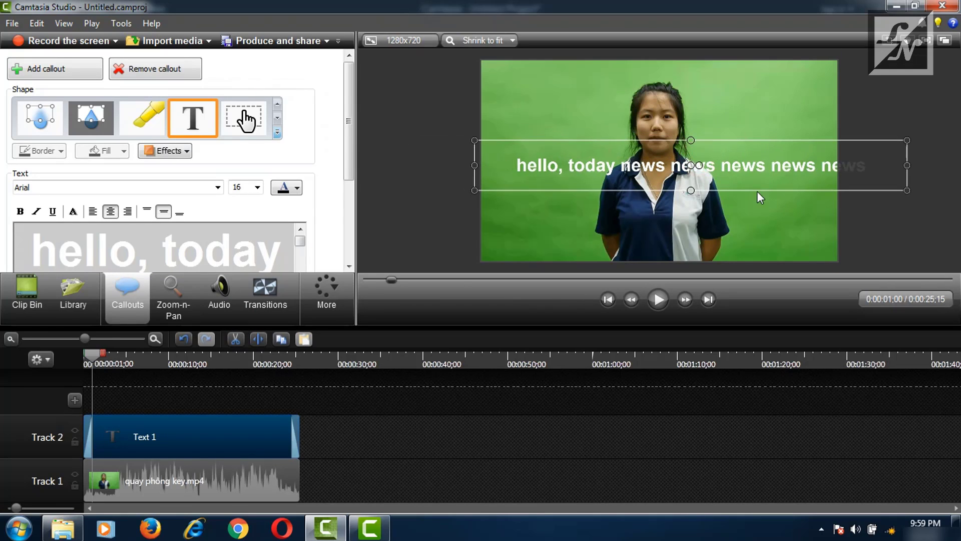
Move the text callout down and out past the video's lower-left edge.
left_click_drag(756, 170, 373, 241)
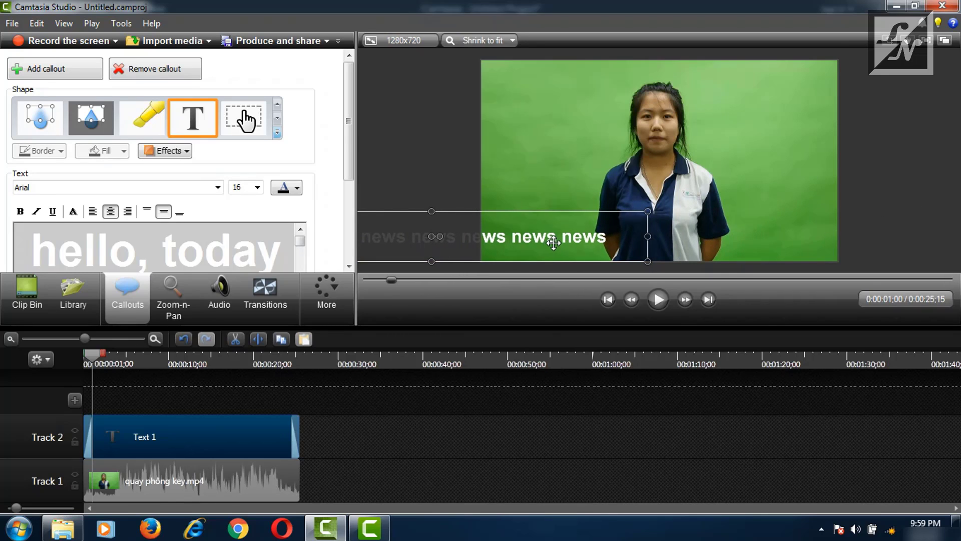
left_click_drag(553, 243, 422, 240)
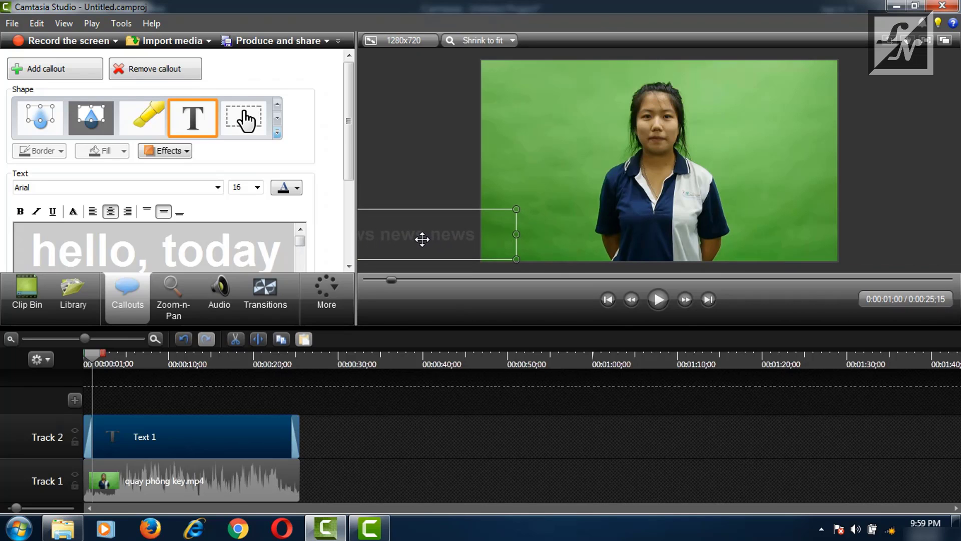
Switch to Camtasia 9 and add a plain text callout on Track 2 spanning the full length of the clip.
mouse_move(370, 526)
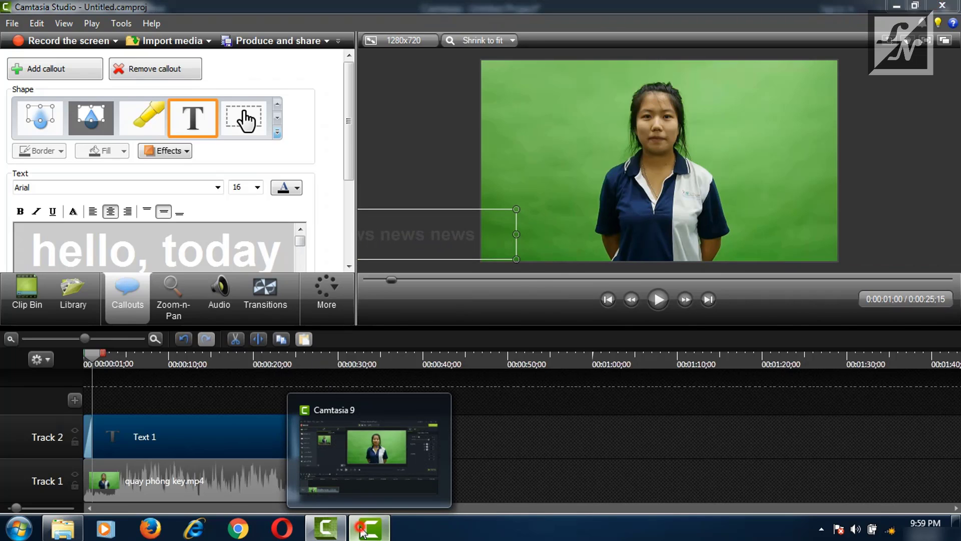
left_click(371, 448)
left_click(132, 398)
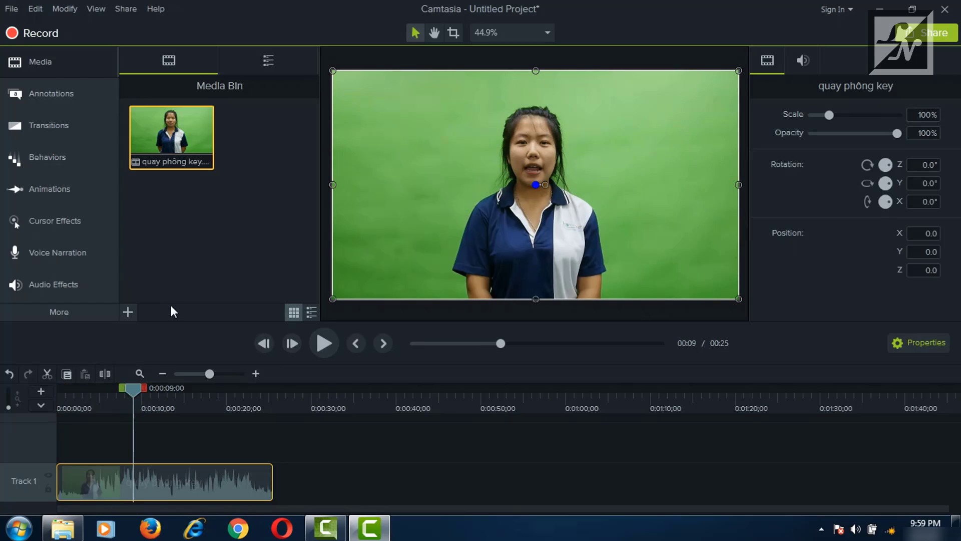
left_click(46, 94)
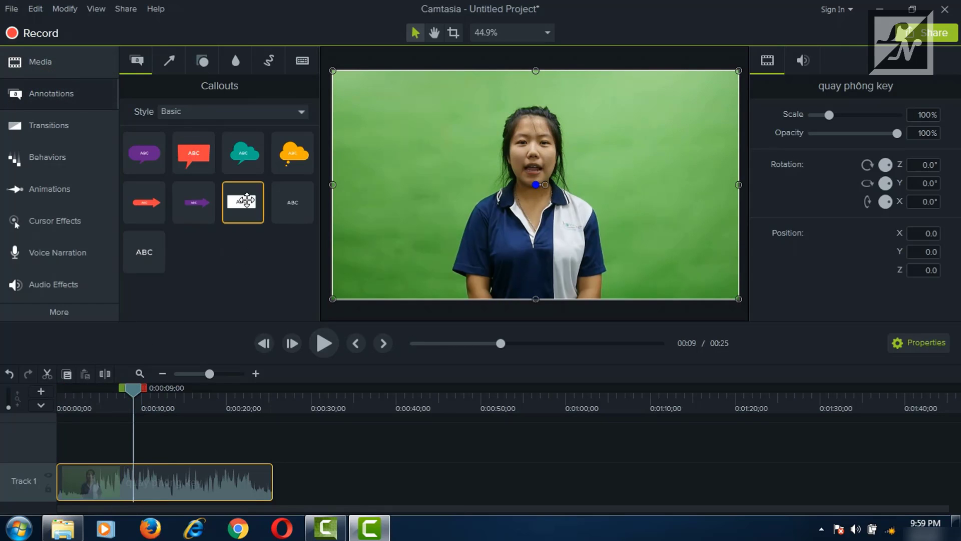
left_click_drag(230, 210, 273, 435)
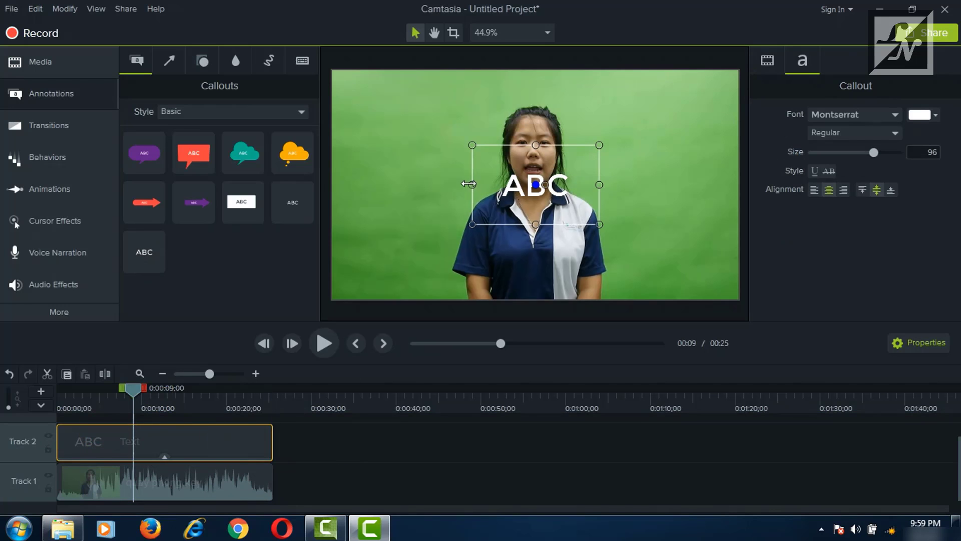
Widen the callout toward the video's left edge and replace its text with "hello, today news news news news news".
left_click_drag(469, 185, 346, 185)
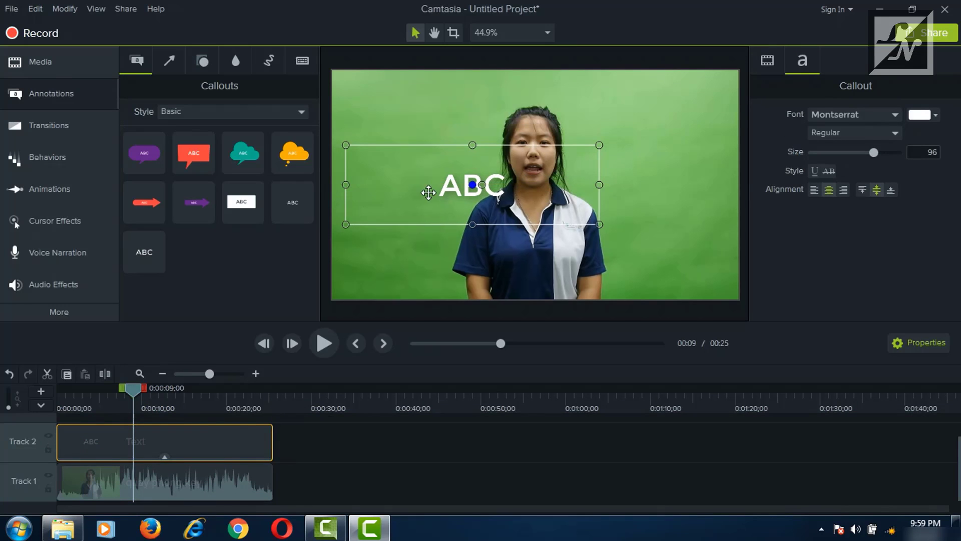
double_click(454, 189)
type("hello, today news news news news news")
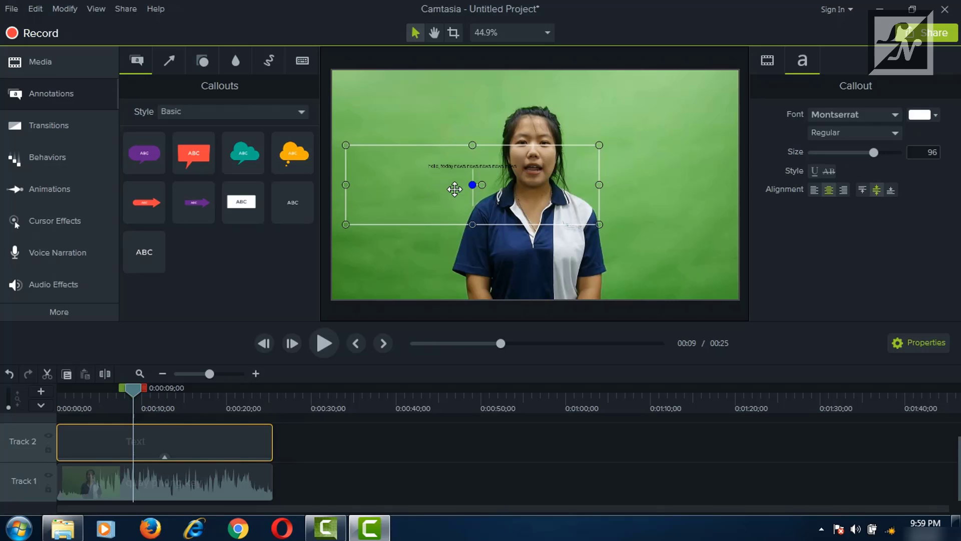
Set the callout's text size to 96, widen the callout so the text runs on one line, and lower it slightly.
left_click_drag(423, 165, 596, 167)
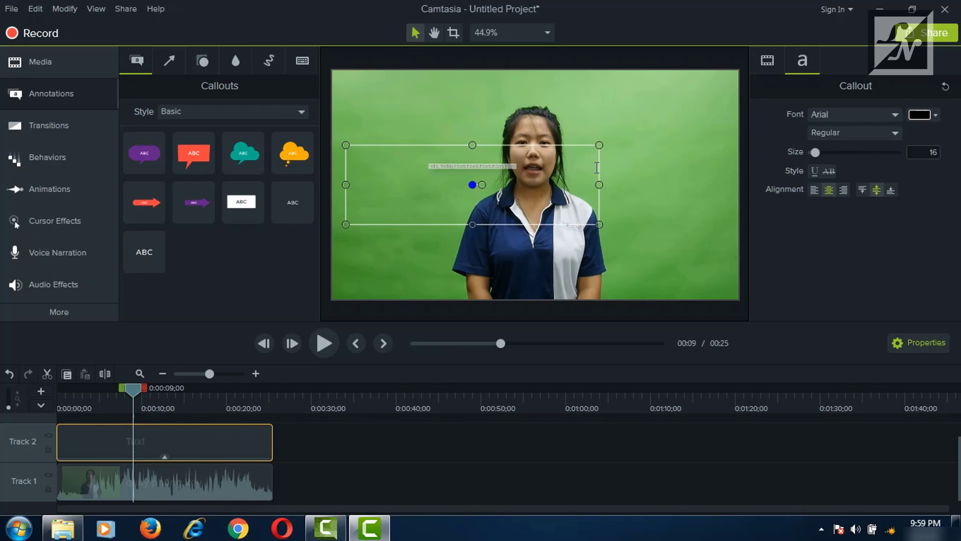
left_click_drag(827, 155, 861, 159)
left_click_drag(617, 185, 780, 186)
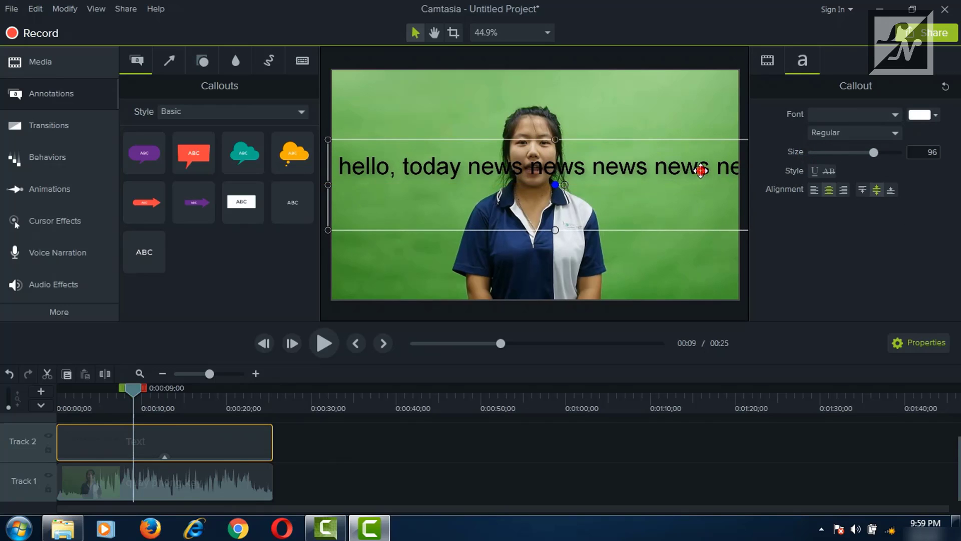
left_click_drag(701, 171, 582, 203)
Try to color the callout's text white.
double_click(587, 198)
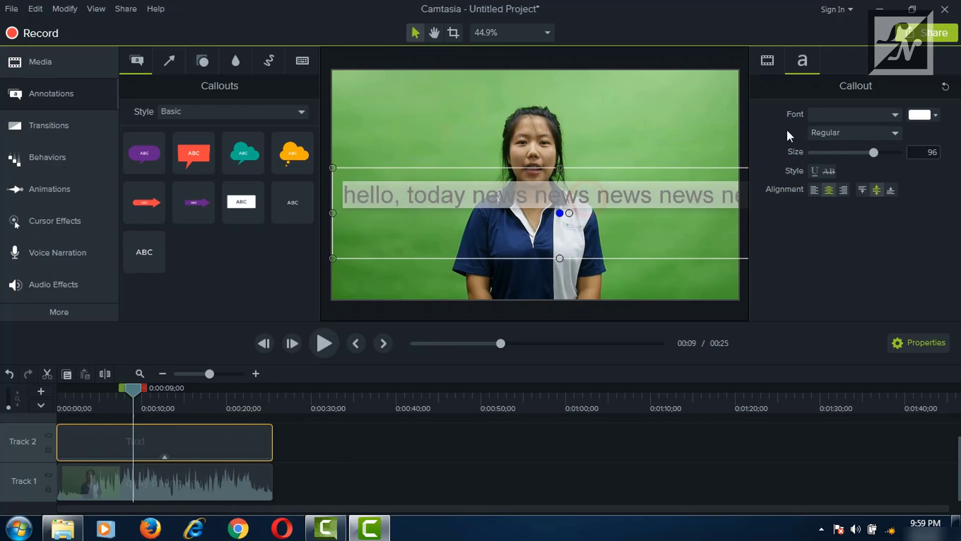
left_click(918, 115)
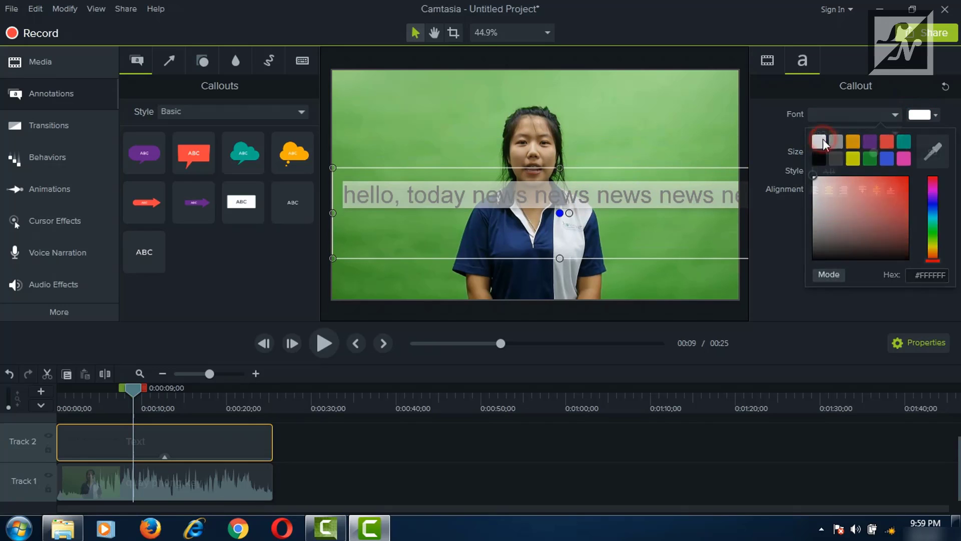
left_click(796, 302)
left_click(335, 464)
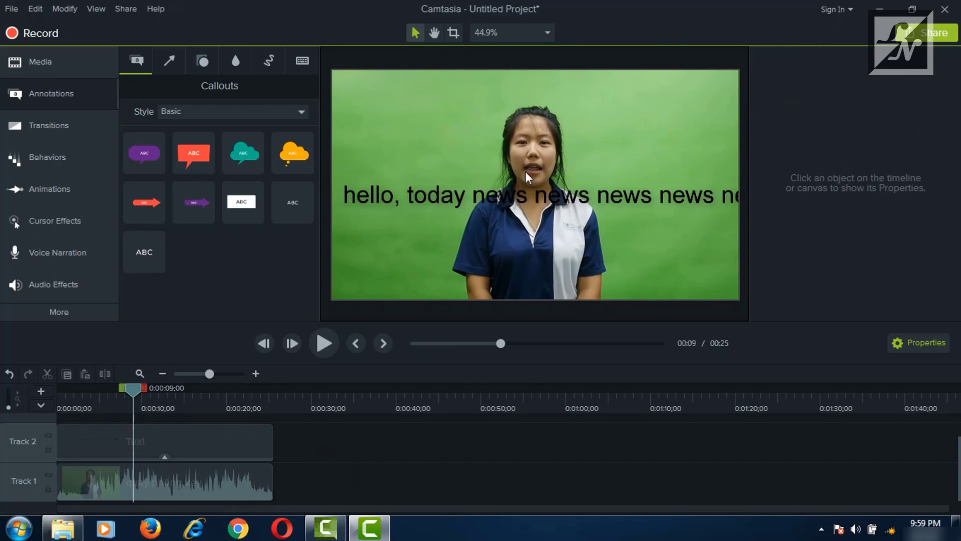
Select all of the callout's text and color it yellow.
left_click(179, 446)
double_click(503, 200)
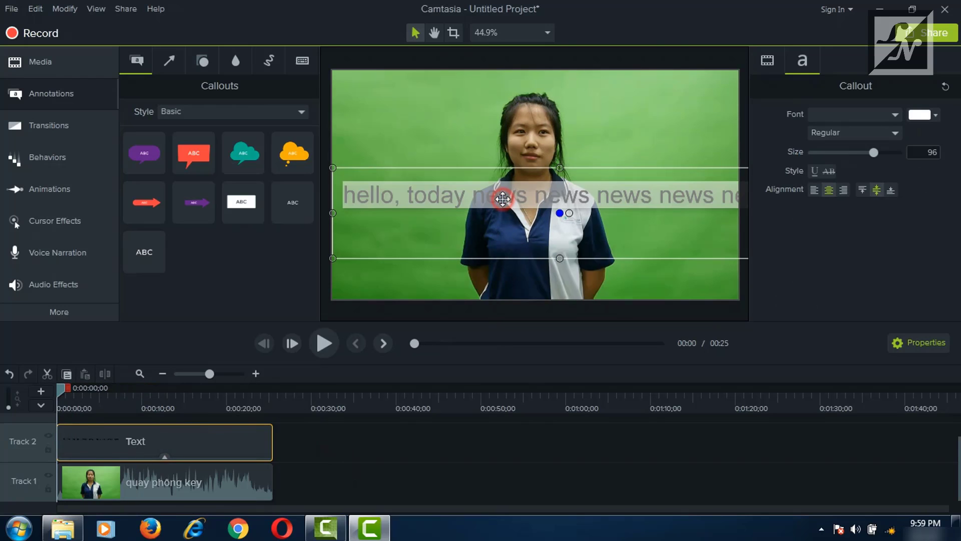
left_click(927, 115)
left_click(854, 158)
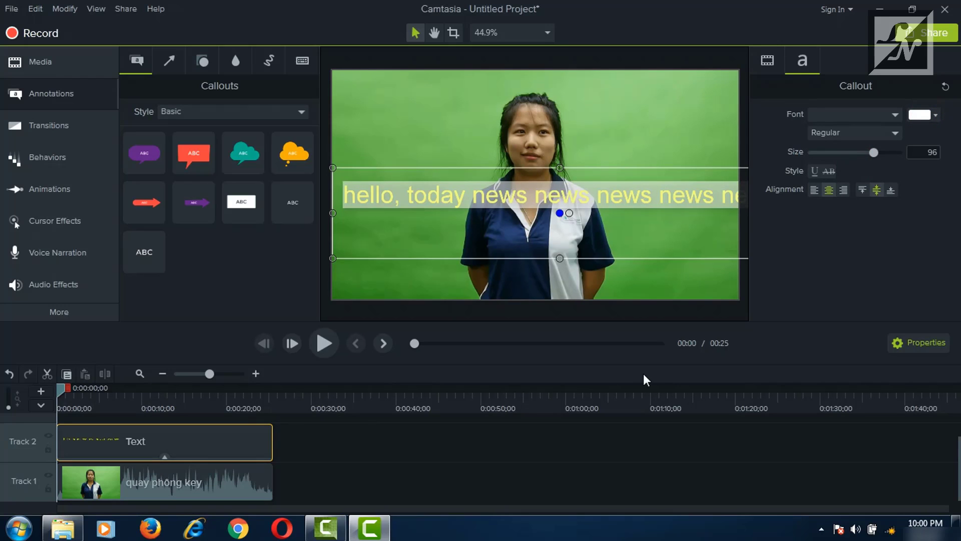
left_click(427, 462)
Go to about 14 seconds on the timeline and move the yellow text callout toward the video's lower-right edge.
left_click(183, 410)
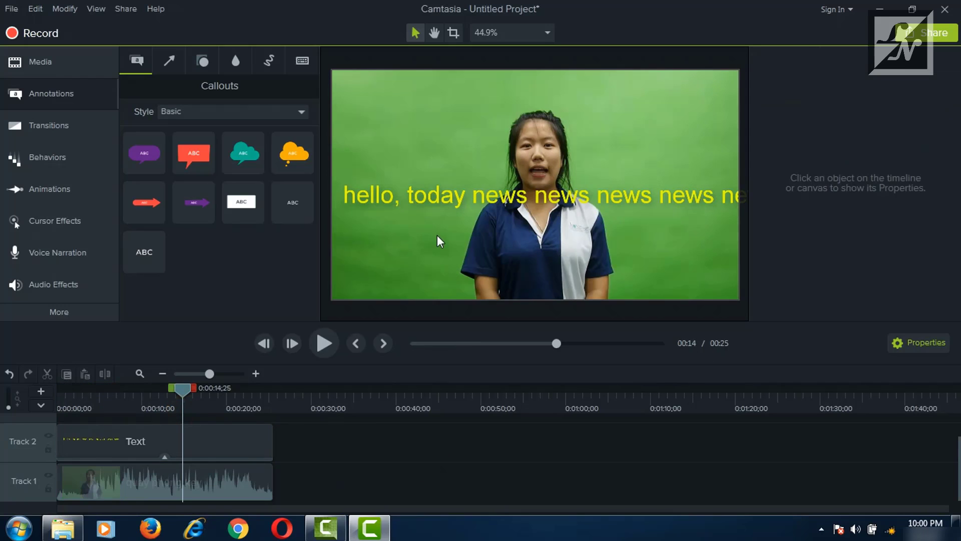
left_click(439, 199)
left_click_drag(388, 205, 733, 291)
Switch to Camtasia Studio 8 and move the text callout out past the video's lower-right edge.
left_click(326, 529)
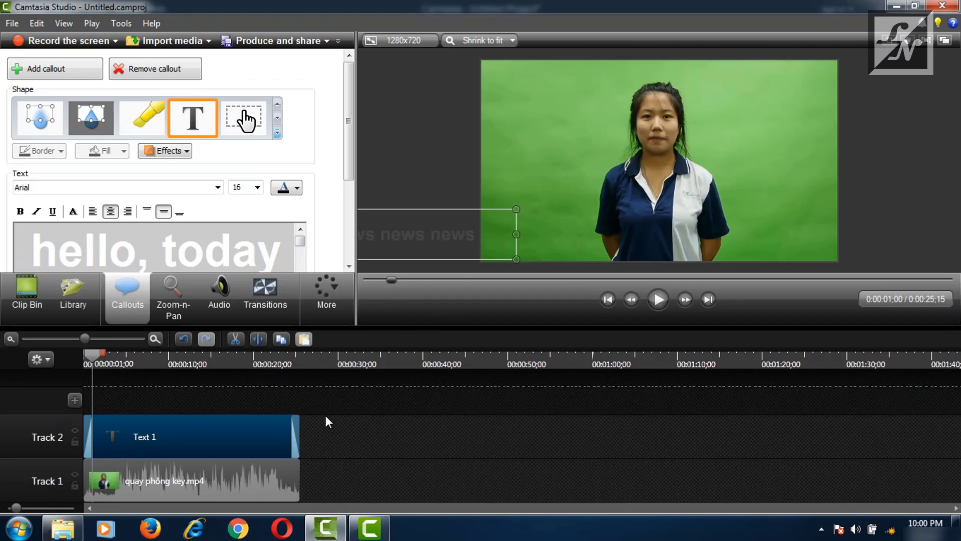
left_click_drag(399, 241, 911, 238)
left_click_drag(667, 234, 870, 241)
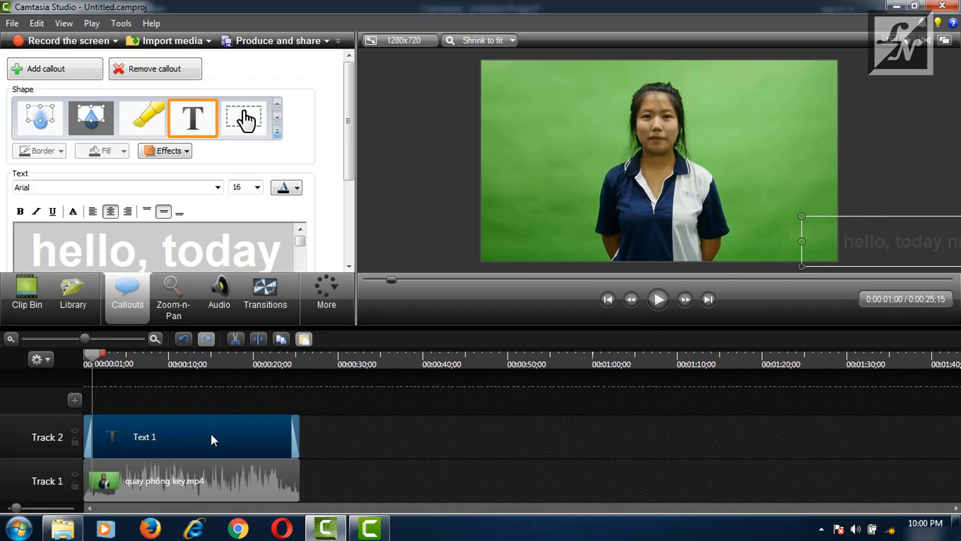
Add a Visual Properties animation to the text callout and shift it to start at about 1 second.
left_click(344, 291)
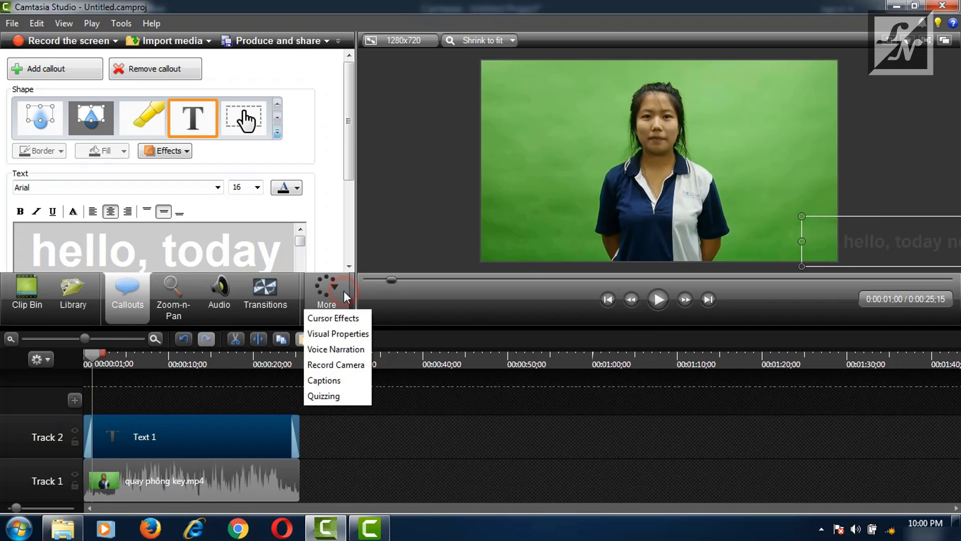
left_click(335, 334)
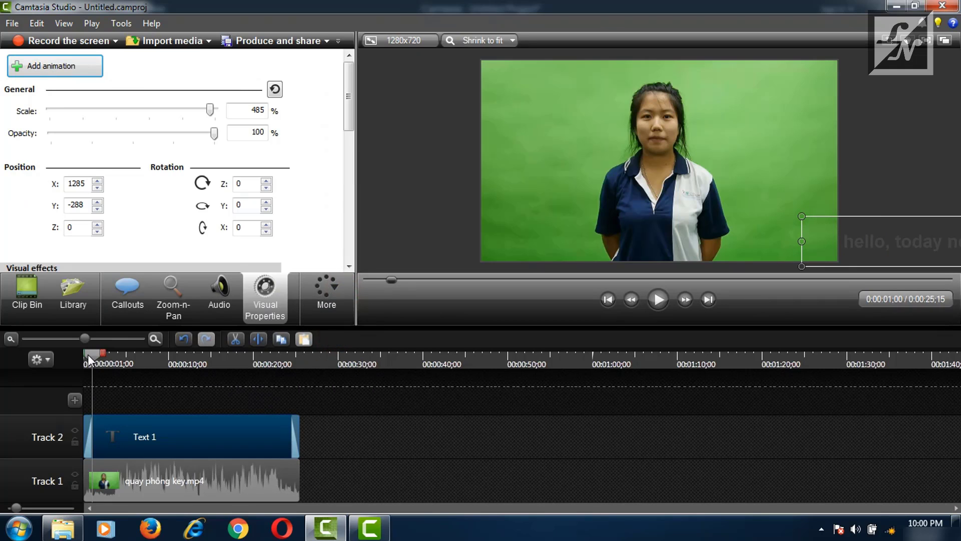
mouse_move(89, 354)
left_mouse_down()
mouse_move(166, 369)
mouse_move(92, 372)
left_mouse_up()
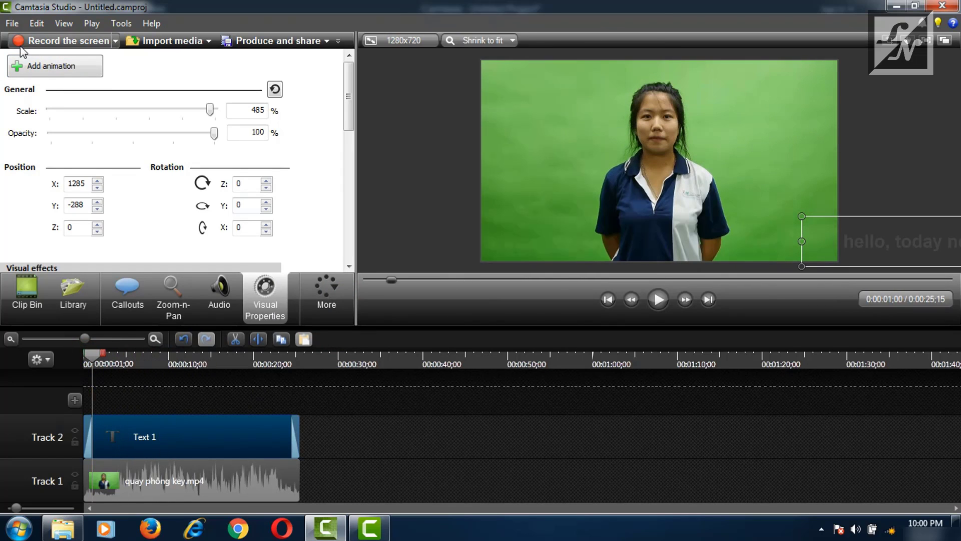
left_click(47, 70)
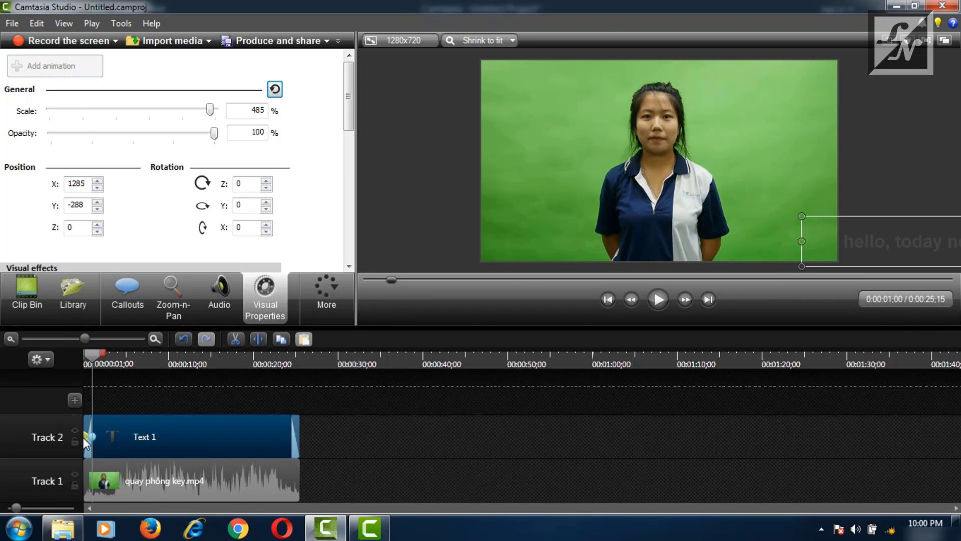
mouse_move(85, 437)
left_mouse_down()
mouse_move(116, 437)
mouse_move(97, 437)
left_mouse_up()
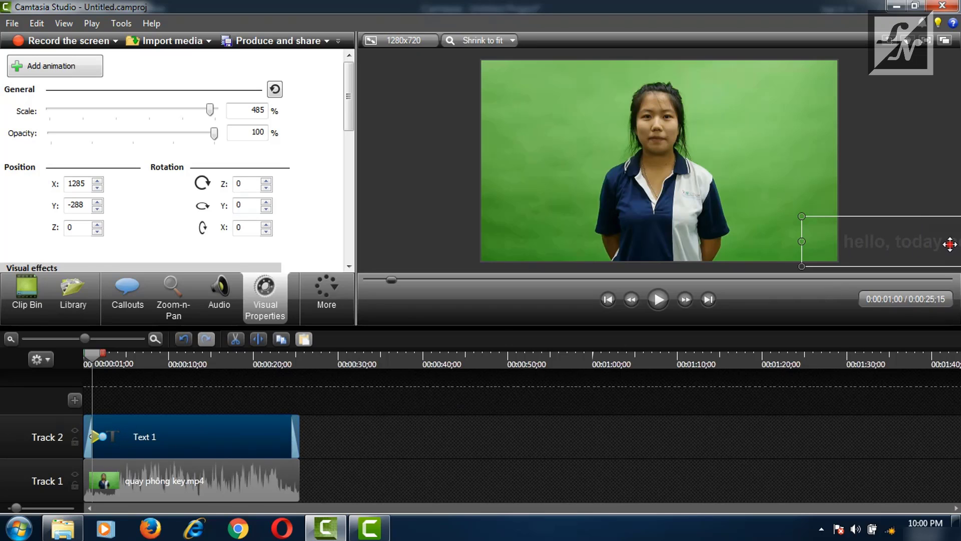
Move the callout past the video's left edge to X -1293, Y -255, and extend its animation to about 10 seconds.
left_click_drag(950, 244, 230, 235)
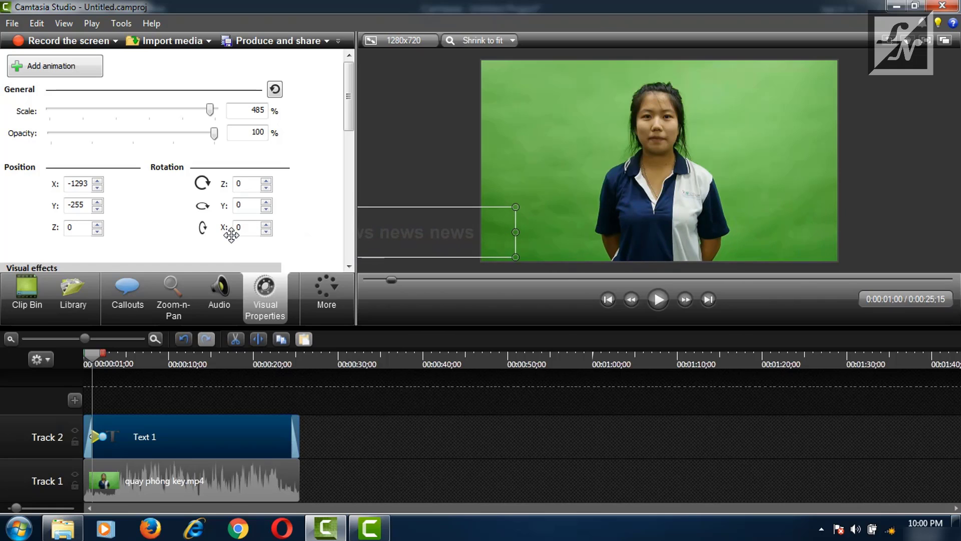
left_click(392, 426)
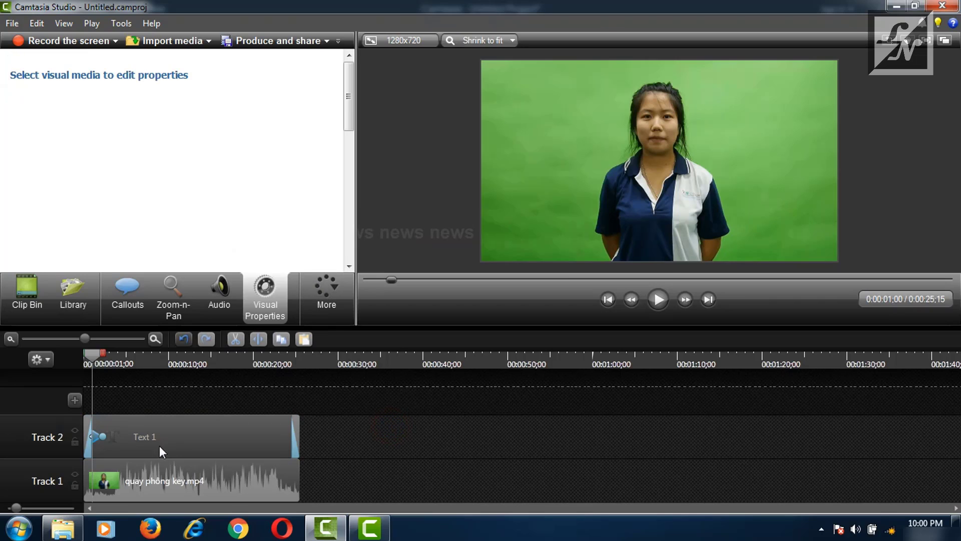
left_click_drag(100, 437, 139, 437)
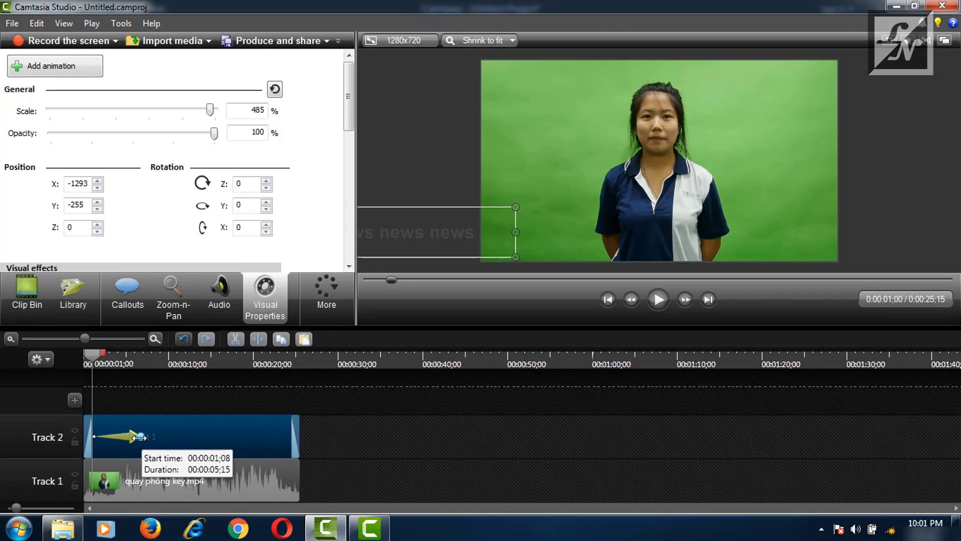
left_click_drag(139, 437, 170, 439)
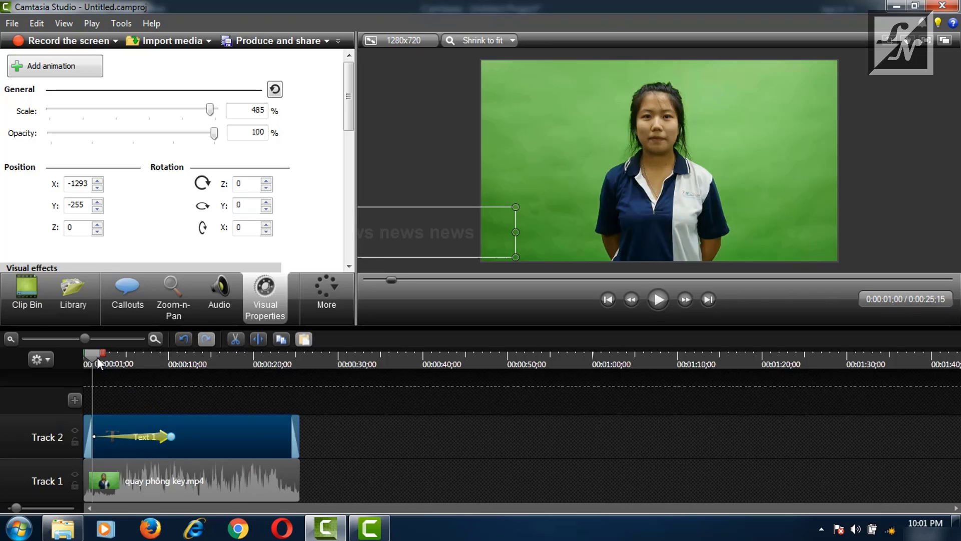
Play the video from the beginning to check the text's movement, and scrub back to about 8 seconds.
left_click_drag(92, 362, 38, 364)
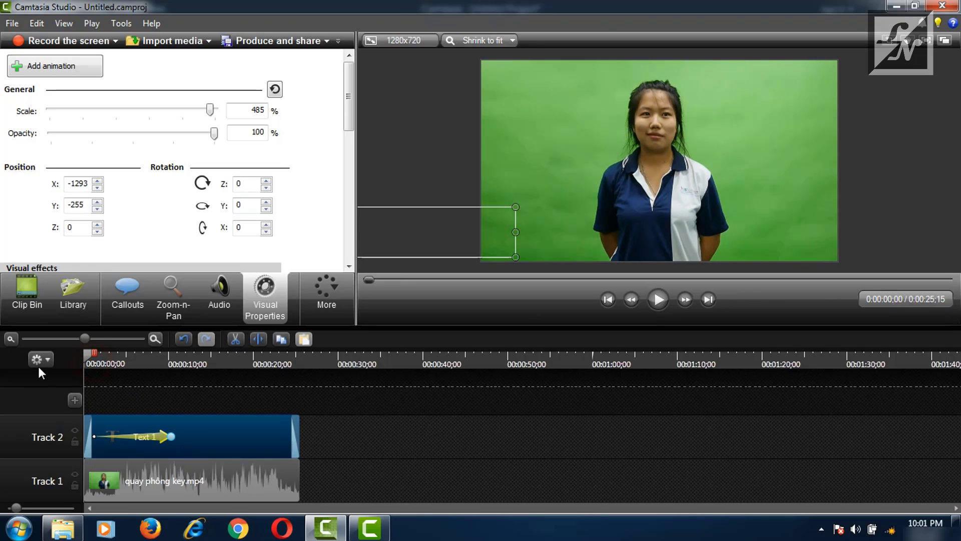
left_click(659, 299)
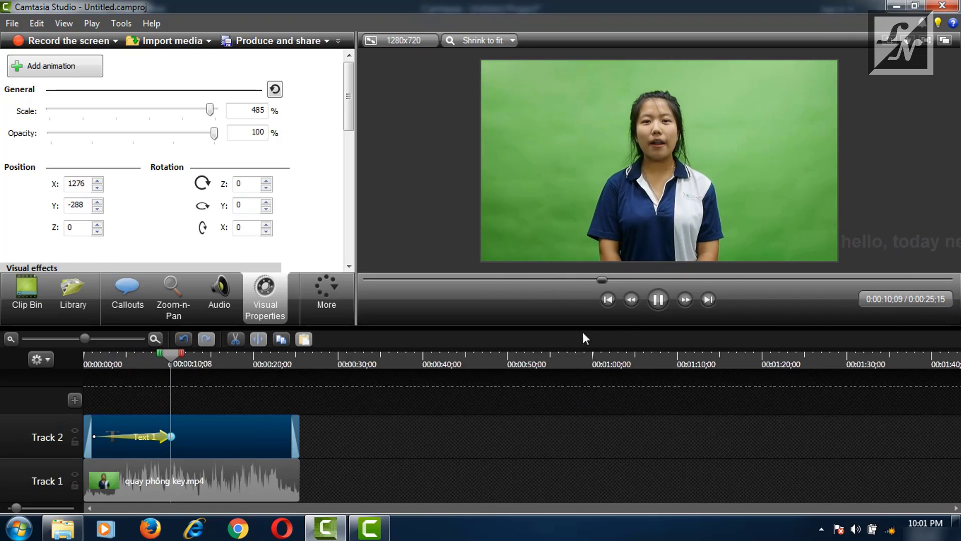
left_click(658, 299)
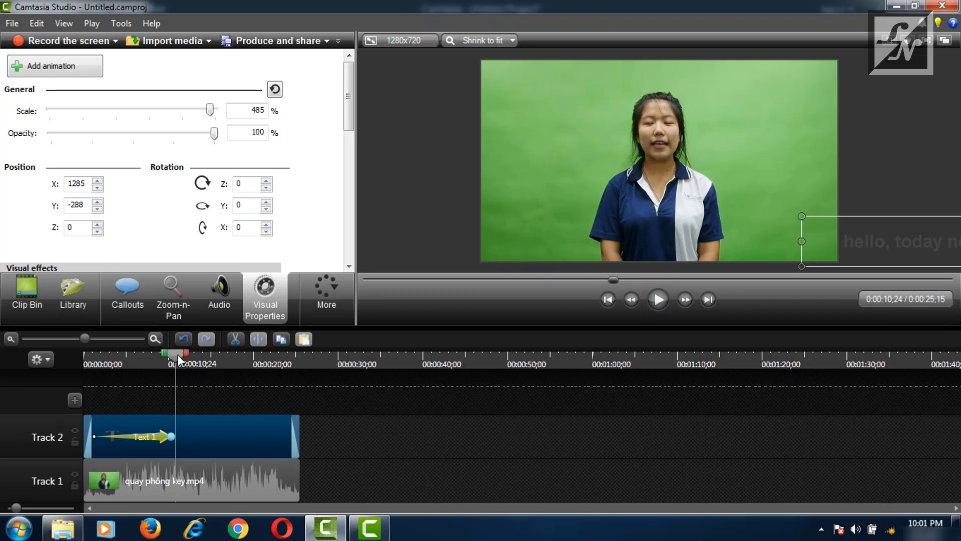
left_click_drag(178, 355, 154, 355)
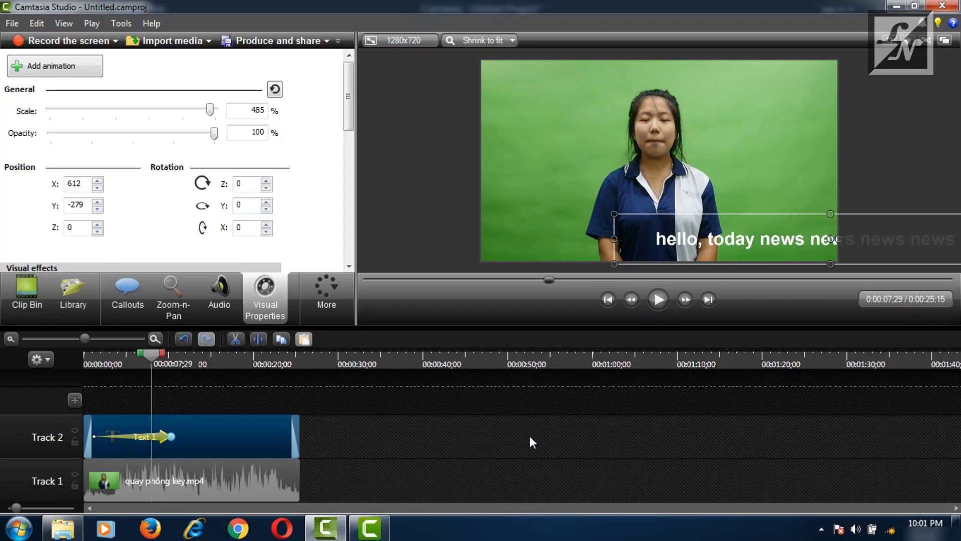
Delete the animation from the text callout.
right_click(158, 436)
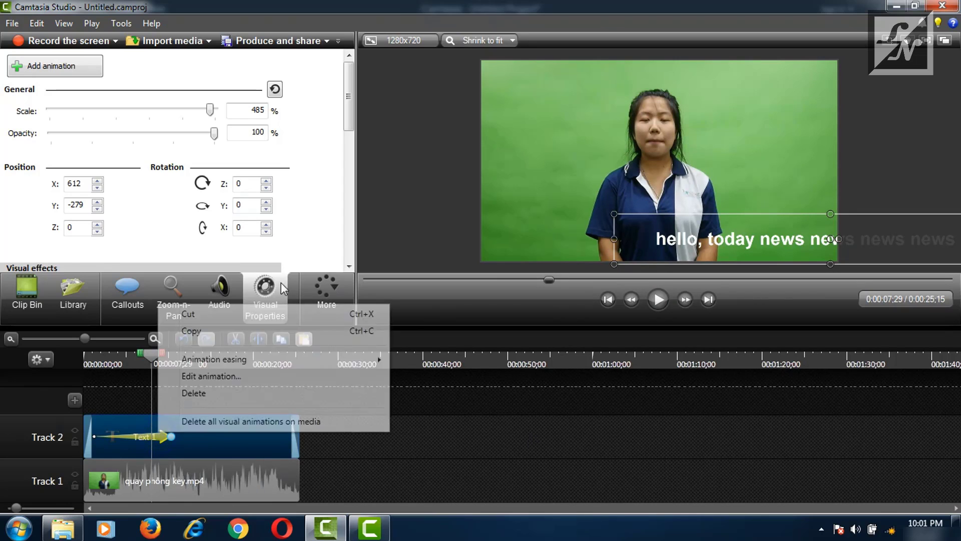
right_click(144, 434)
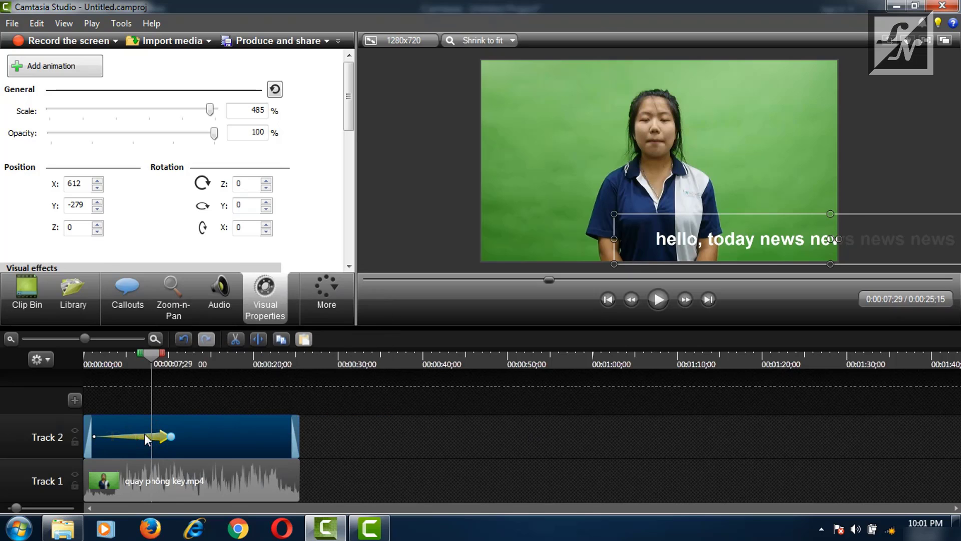
right_click(144, 433)
left_click(181, 392)
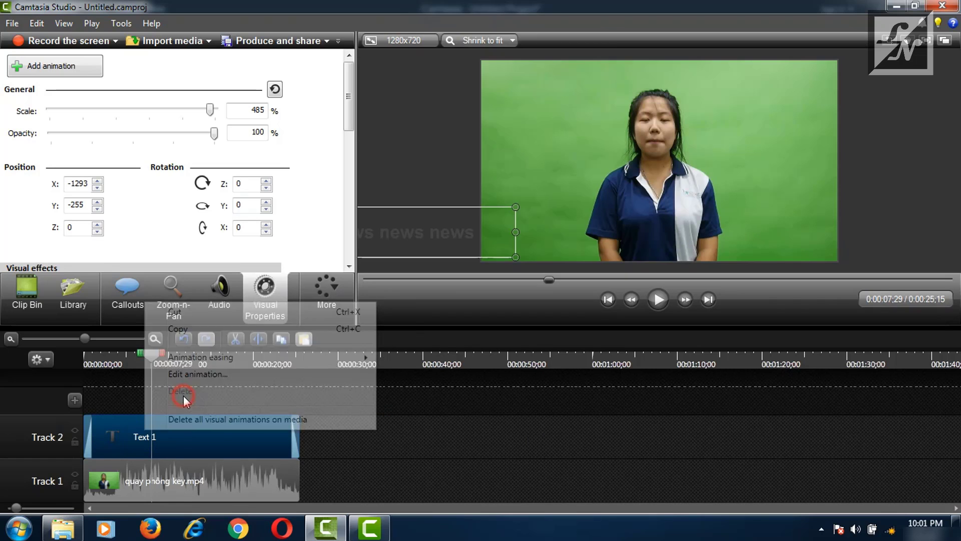
Move the text callout past the video's right edge to X 1275, Y -313, and add a Visual Properties animation at about 8 seconds.
left_click_drag(397, 238, 881, 243)
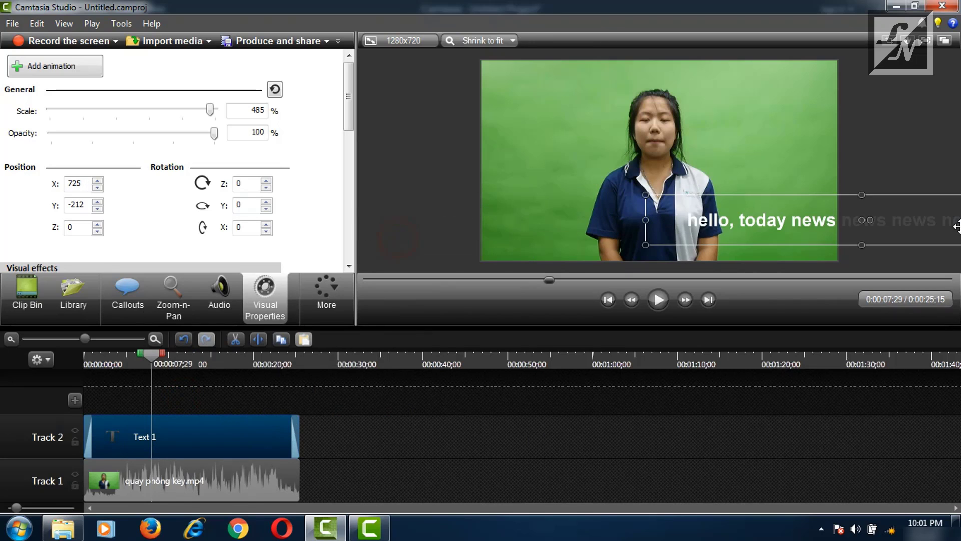
left_click_drag(689, 240, 841, 249)
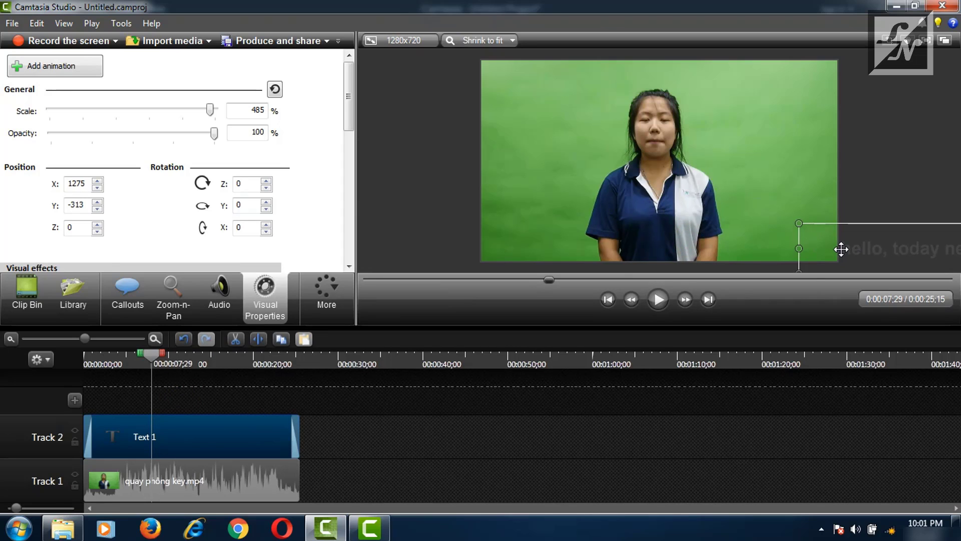
left_click(505, 428)
left_click(896, 242)
left_click(47, 74)
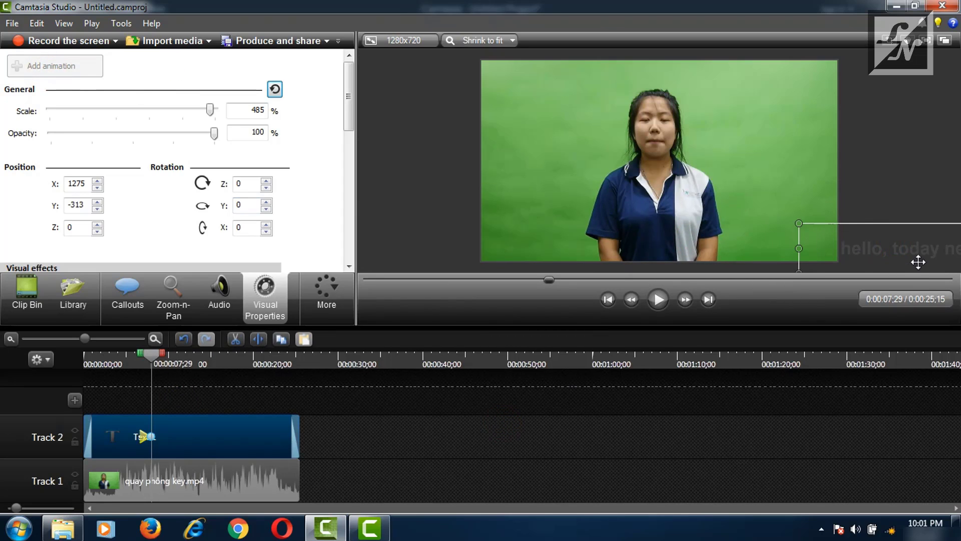
Move the callout past the video's left edge to X -1280, Y -295, and extend its animation to about 16 seconds.
left_click_drag(909, 249, 196, 242)
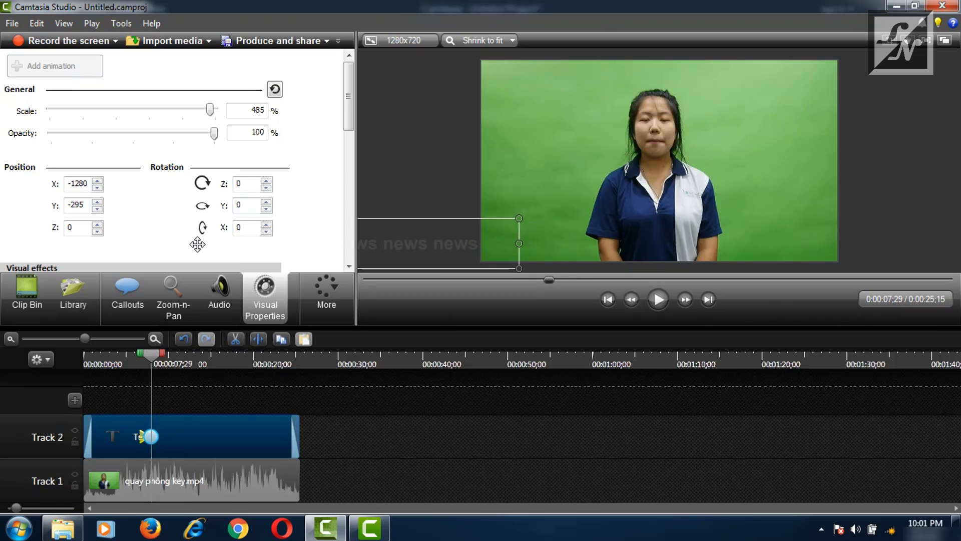
left_click(310, 425)
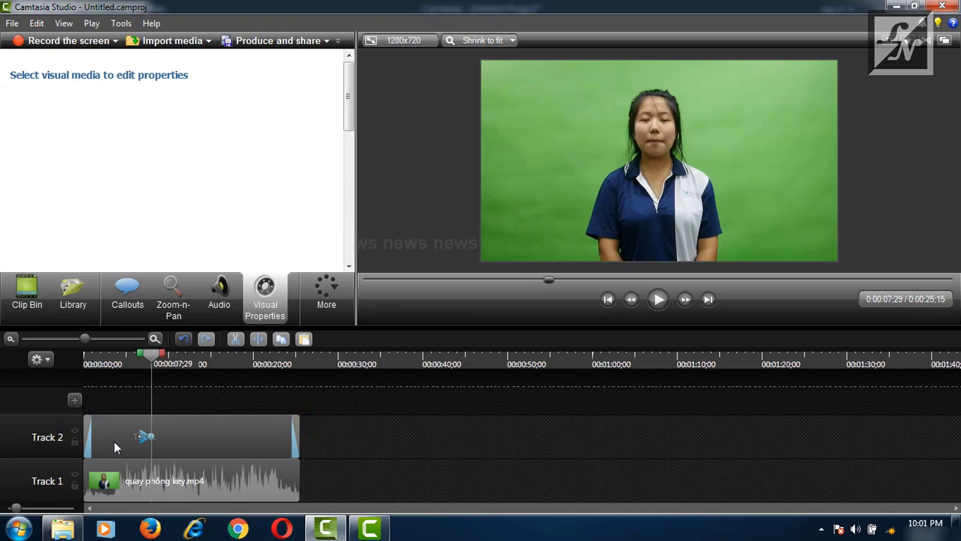
left_click_drag(150, 433, 220, 436)
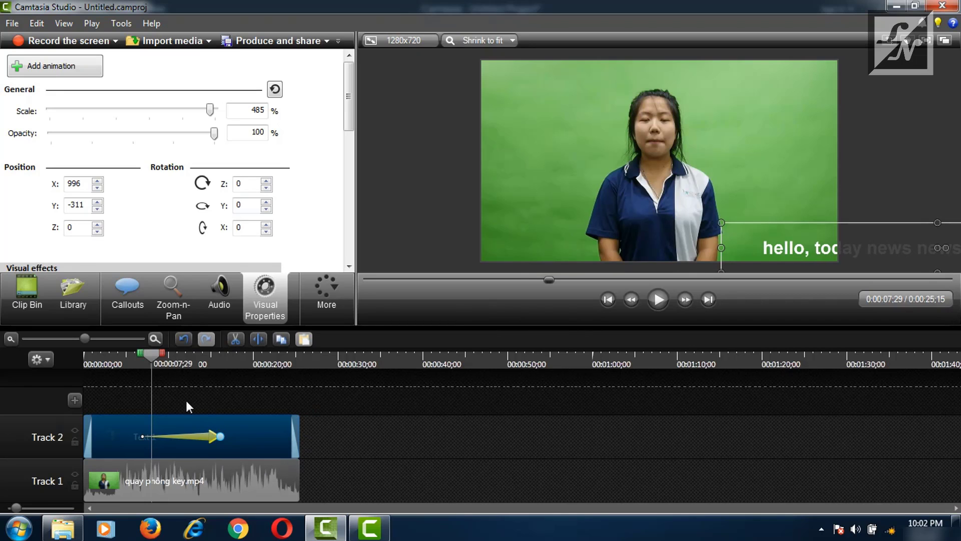
Play the video from about 5 seconds to check the text's scroll across the frame.
left_click_drag(153, 361, 130, 362)
left_click(658, 298)
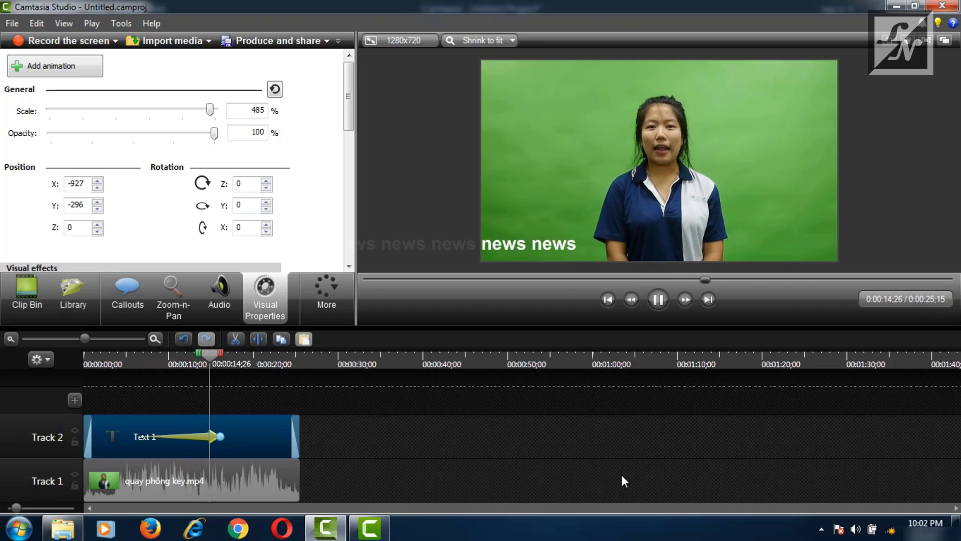
left_click(658, 299)
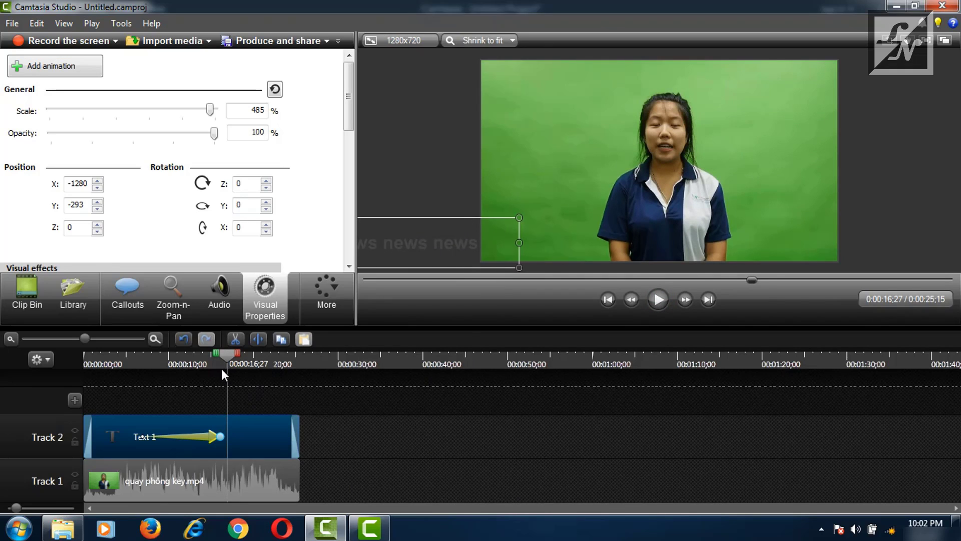
Lengthen the callout's animation so it ends at about 19 seconds.
left_click(190, 363)
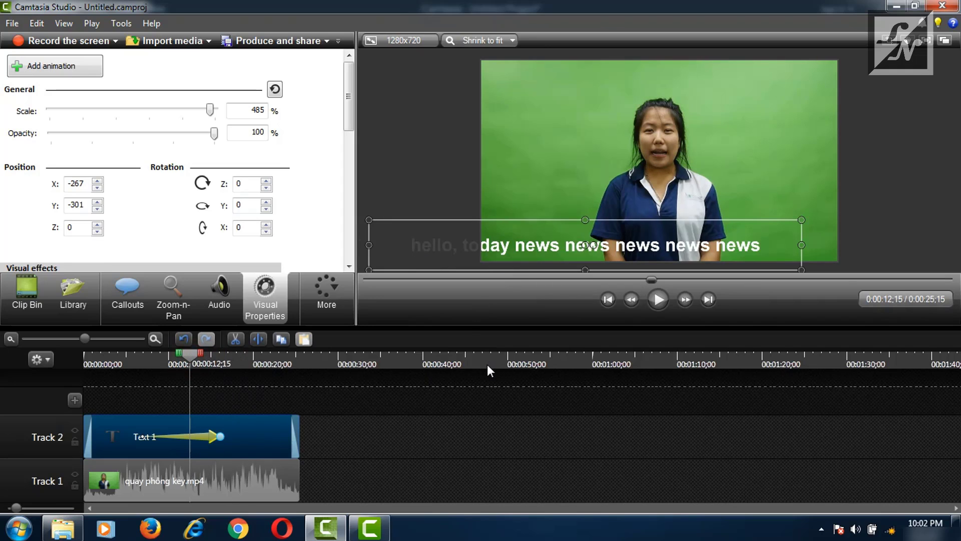
left_click_drag(220, 436, 246, 436)
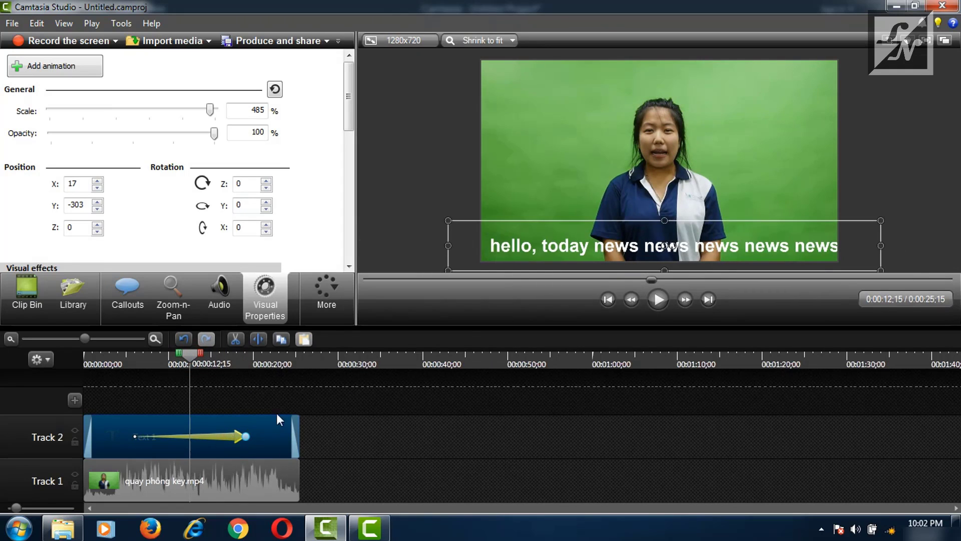
left_click(355, 403)
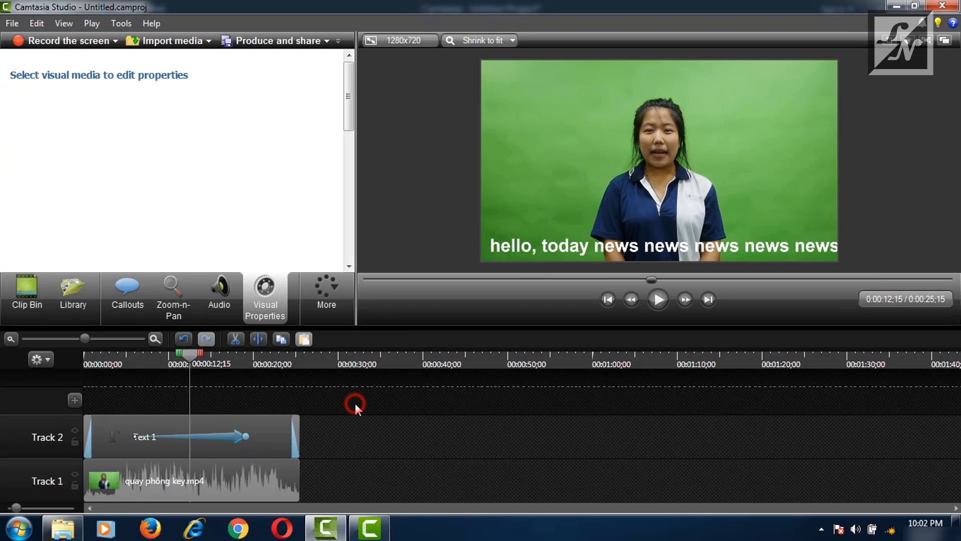
left_click(125, 435)
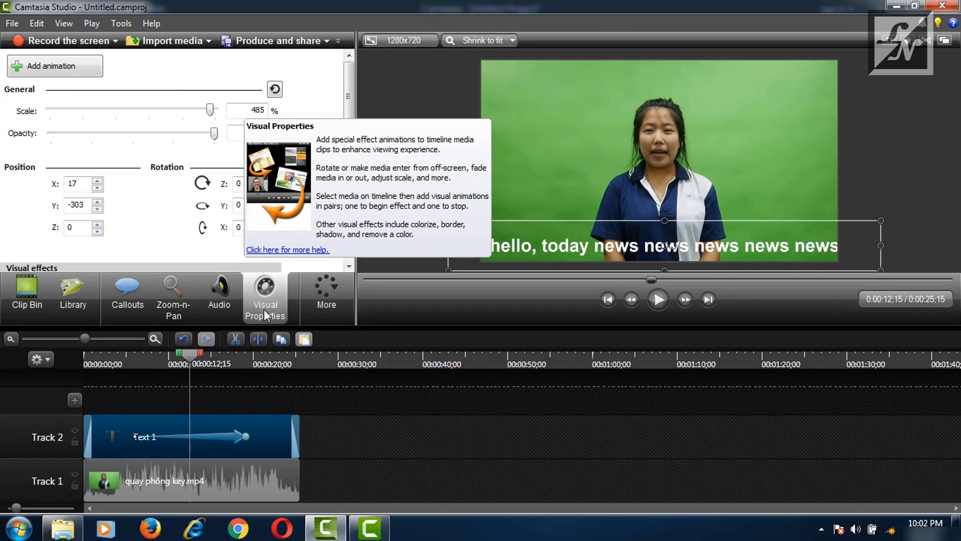
left_click(323, 284)
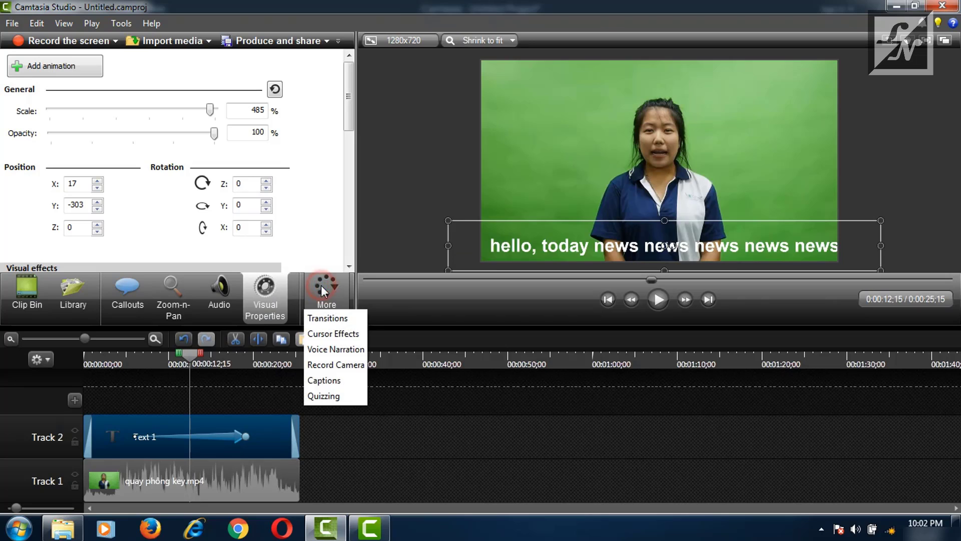
left_click(258, 296)
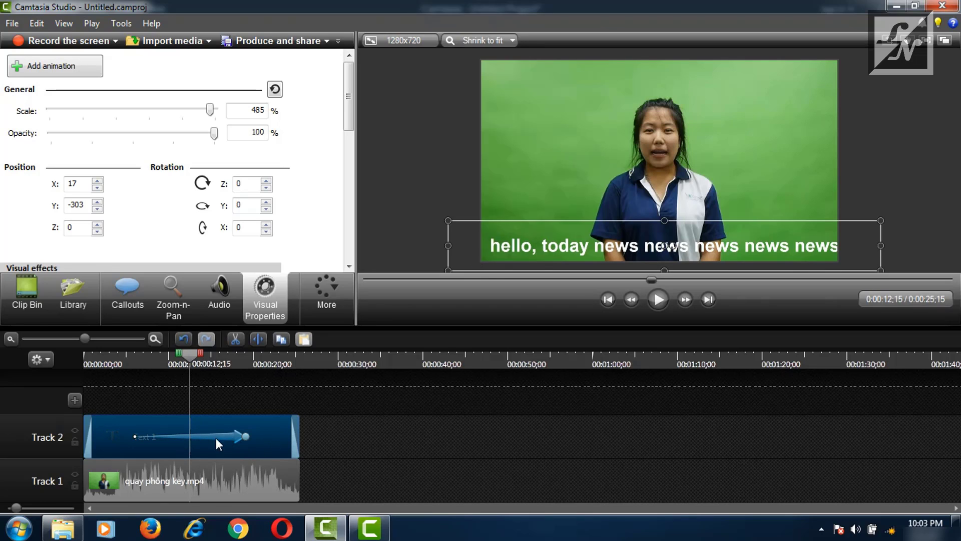
Play the video from about 6 seconds to check the speed of the lengthened text animation.
left_click_drag(187, 362, 132, 370)
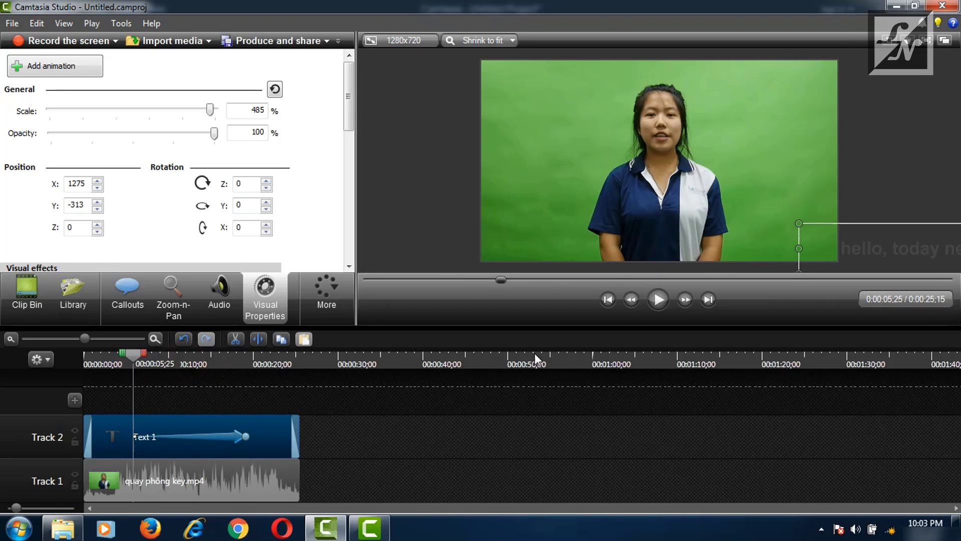
left_click(660, 301)
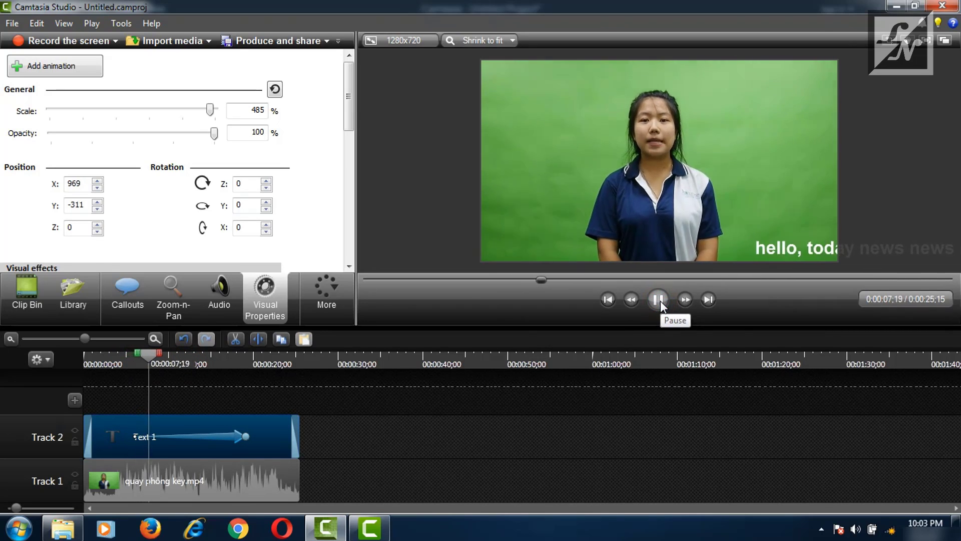
left_click(659, 300)
Switch to Camtasia 9 and show the Animations presets, looking briefly at Zoom-n-Pan.
mouse_move(328, 531)
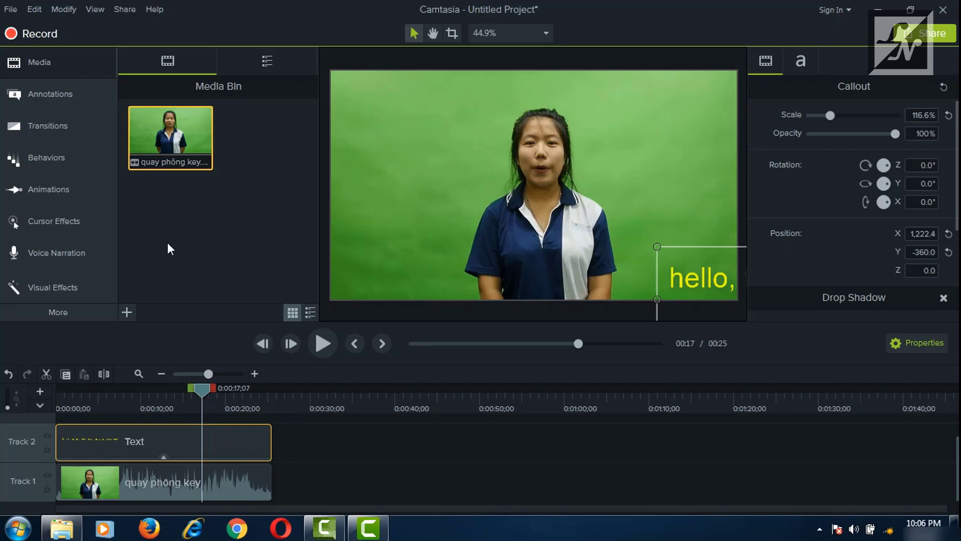
left_click(39, 192)
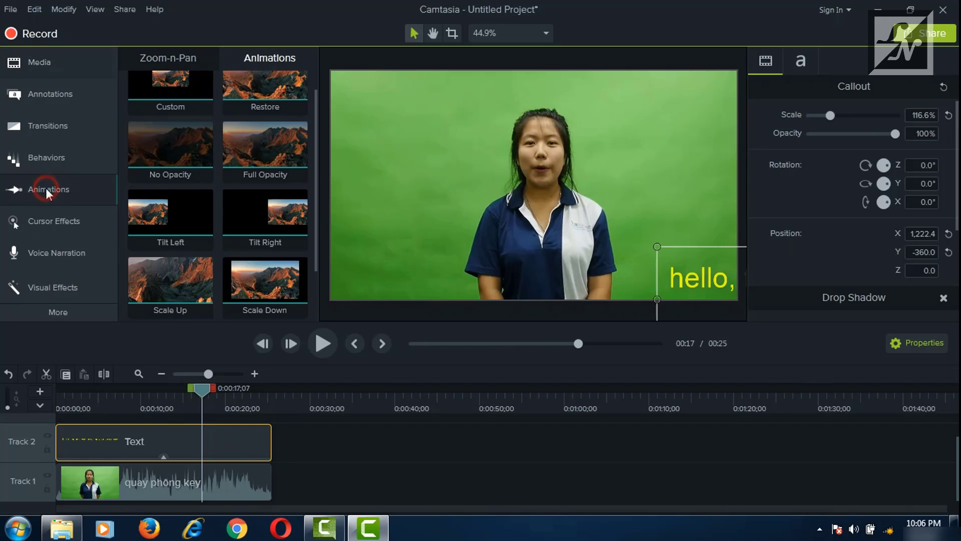
left_click(166, 59)
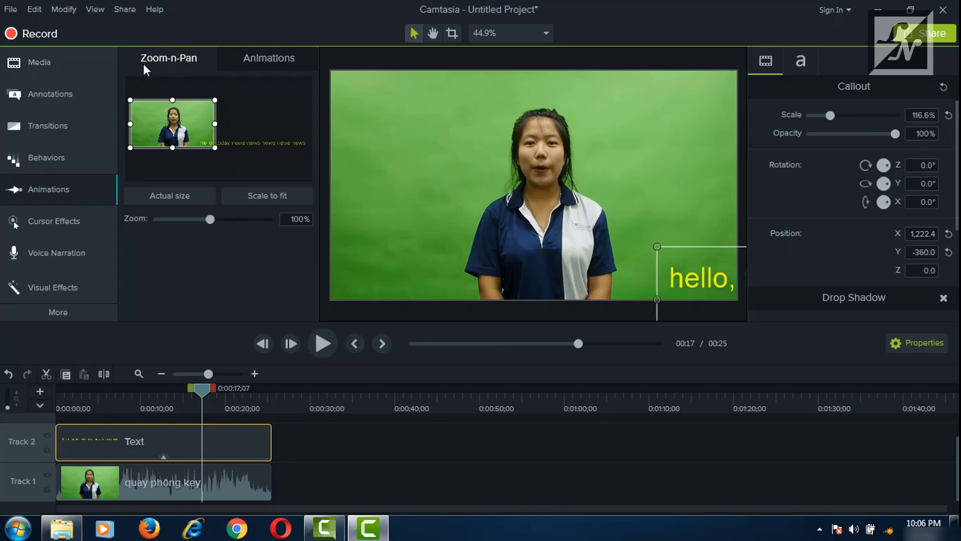
left_click(262, 61)
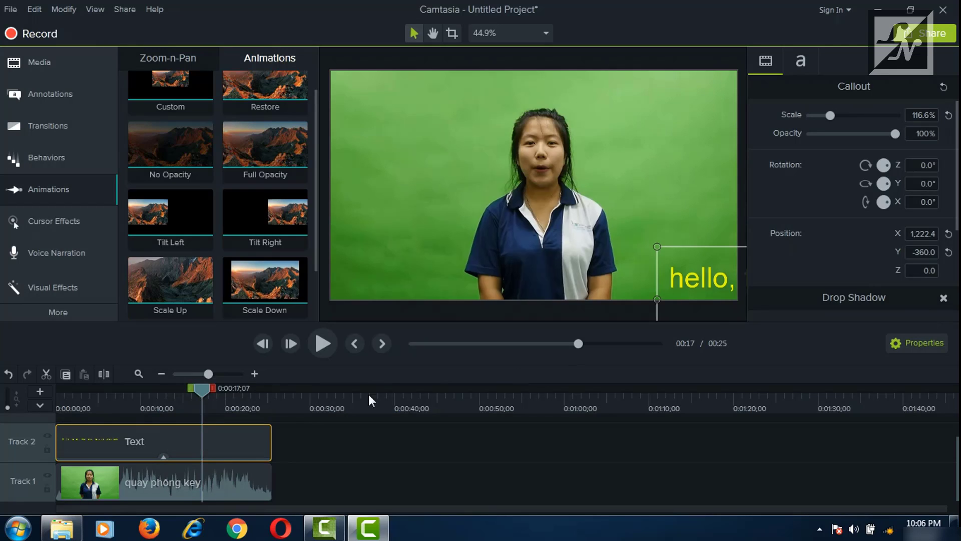
Remove the drop shadow effect from the text callout on Track 2.
right_click(233, 451)
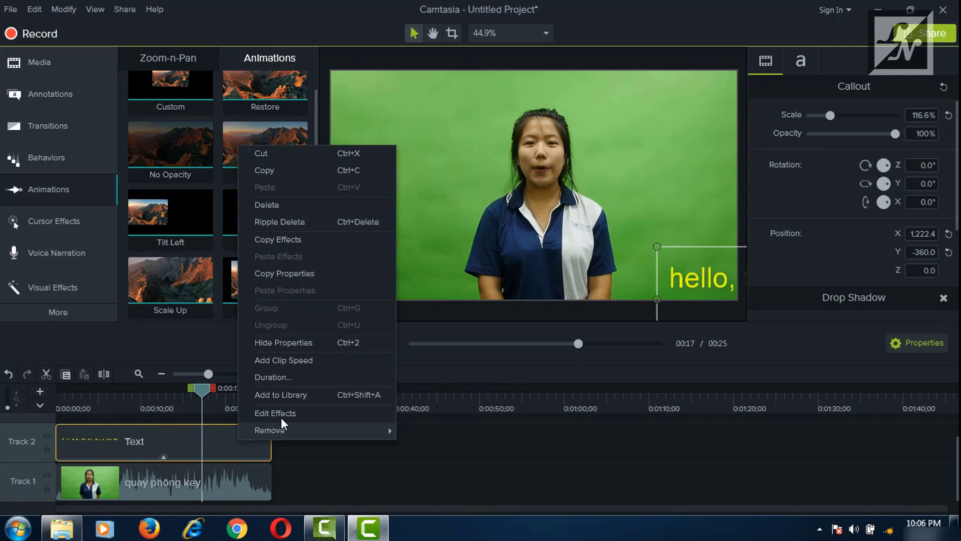
mouse_move(291, 429)
left_click(458, 431)
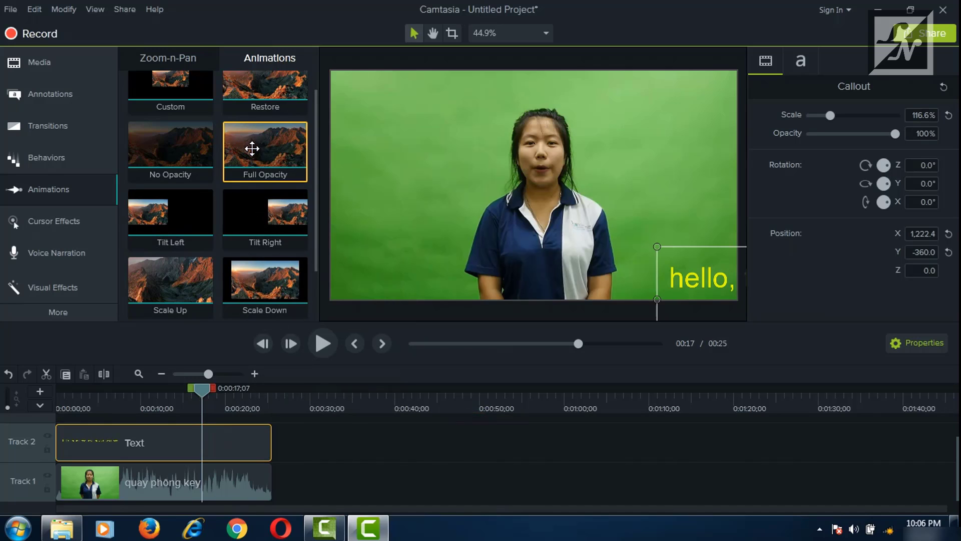
Add a Full Opacity animation to the text callout and move the text past the video's left edge to X -1435.5, Y -360.
mouse_move(251, 151)
left_mouse_down()
mouse_move(205, 360)
mouse_move(172, 446)
left_mouse_up()
left_click_drag(681, 279, 719, 288)
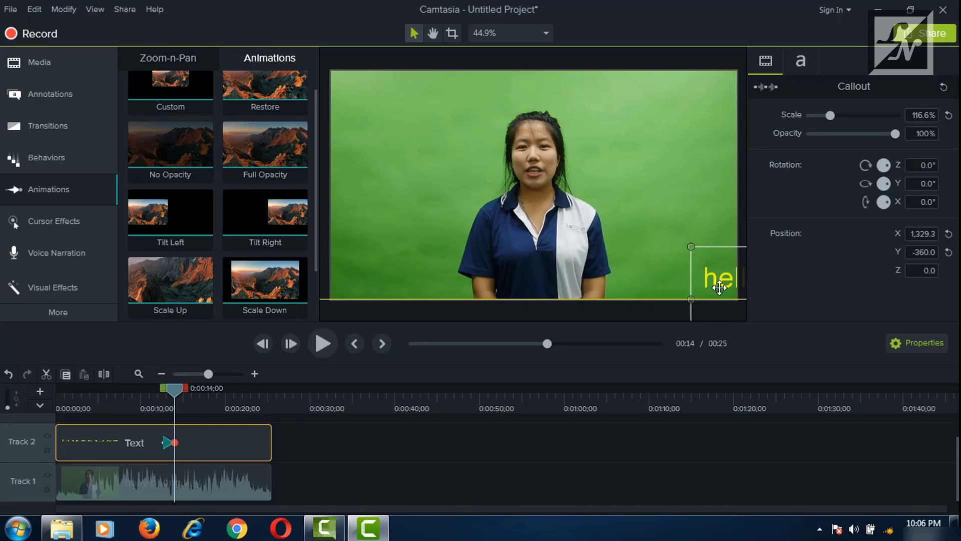
left_click_drag(719, 288, 2, 290)
left_click_drag(342, 278, 233, 287)
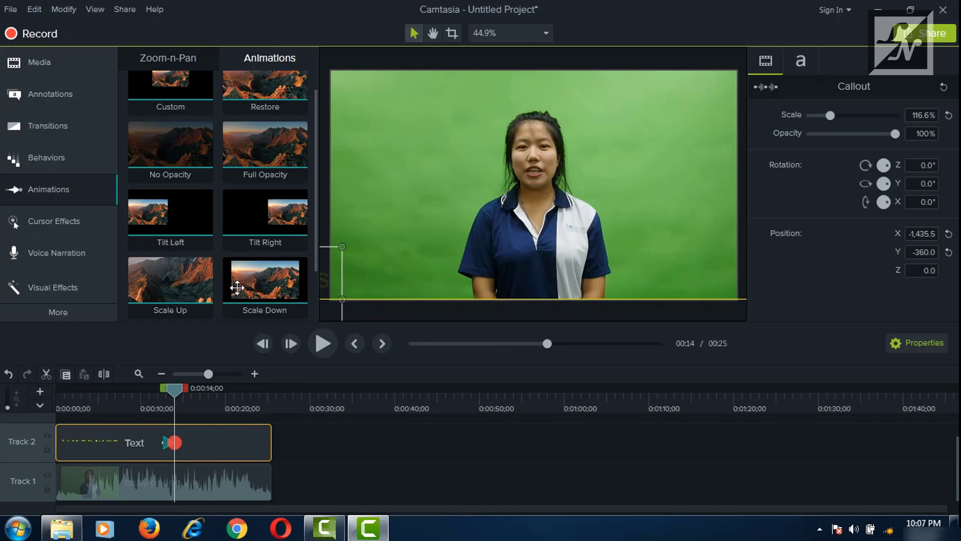
Extend the text animation to end at about 20 seconds and play the video from about 12 seconds to check it.
left_click(176, 442)
left_click_drag(172, 442, 224, 442)
left_click_drag(217, 387, 162, 407)
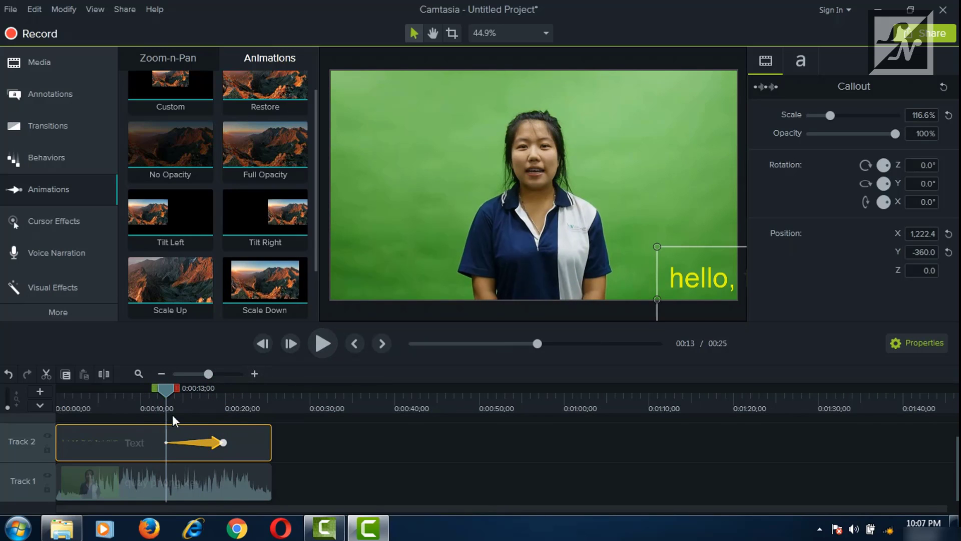
left_click_drag(164, 395, 156, 395)
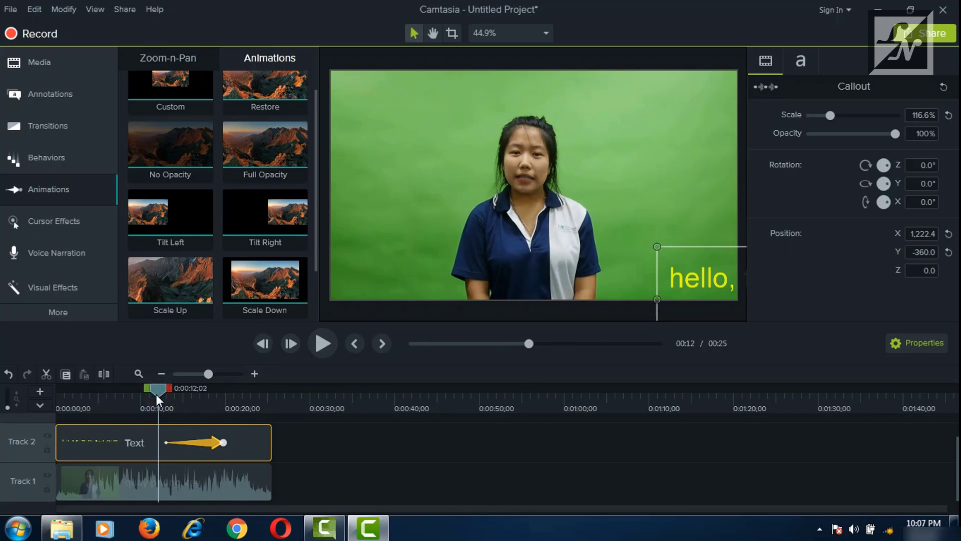
left_click(312, 351)
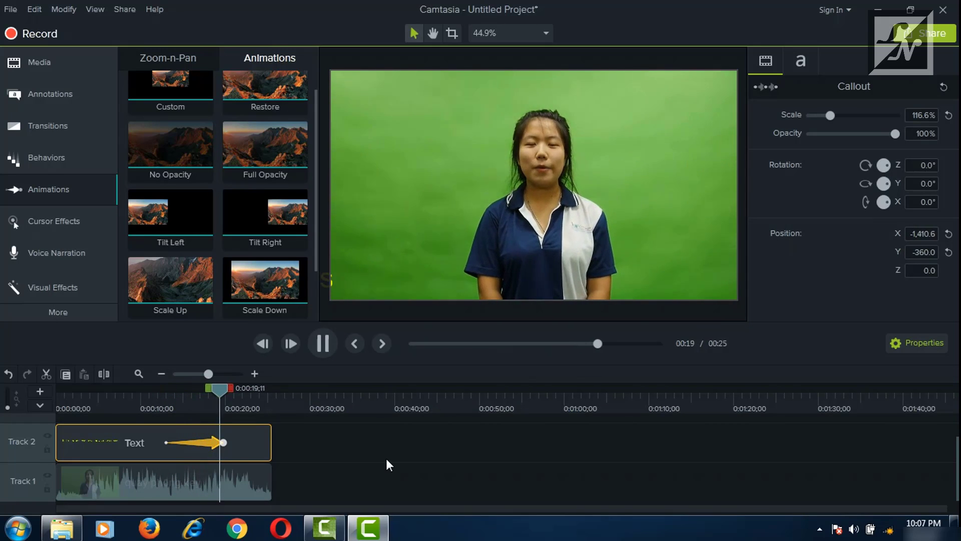
Scrub through the text animation between about 10 and 18 seconds, and play it from 13 seconds to examine the text's movement.
left_click_drag(236, 394, 166, 416)
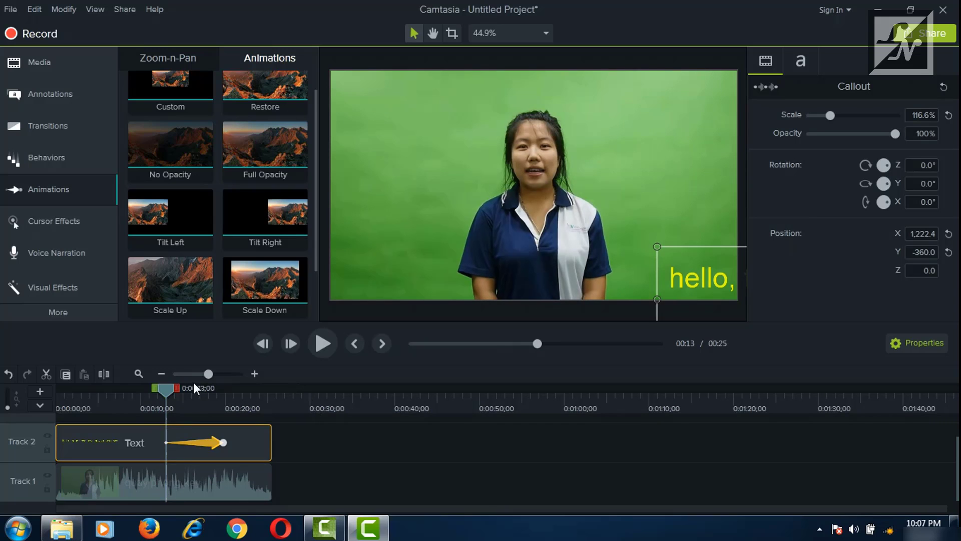
left_click_drag(171, 389, 145, 407)
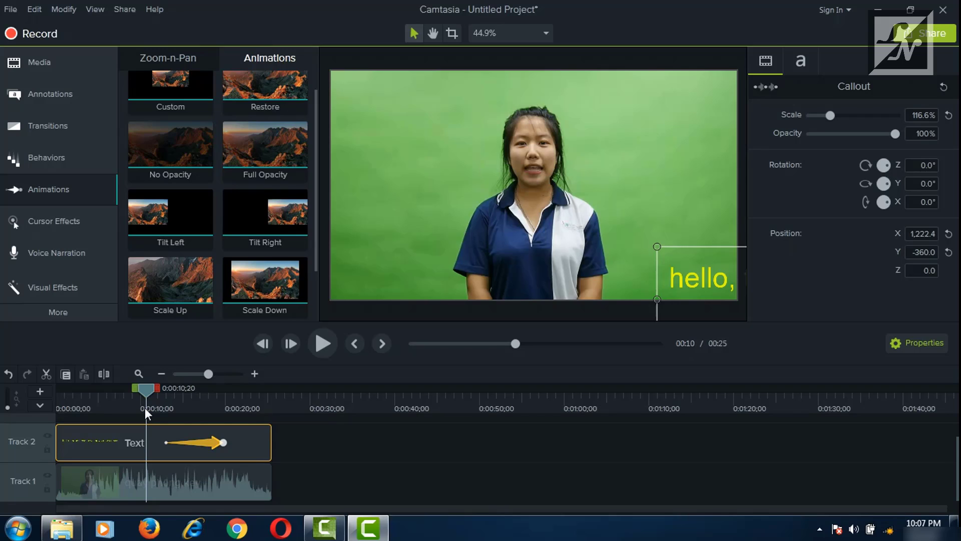
left_click_drag(146, 407, 197, 412)
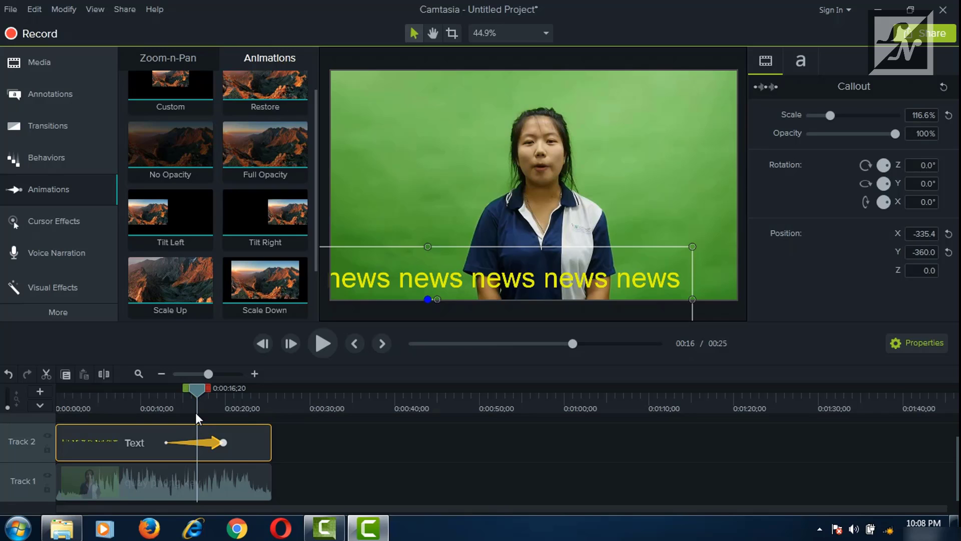
mouse_move(197, 412)
left_mouse_down()
mouse_move(157, 419)
mouse_move(204, 420)
left_mouse_up()
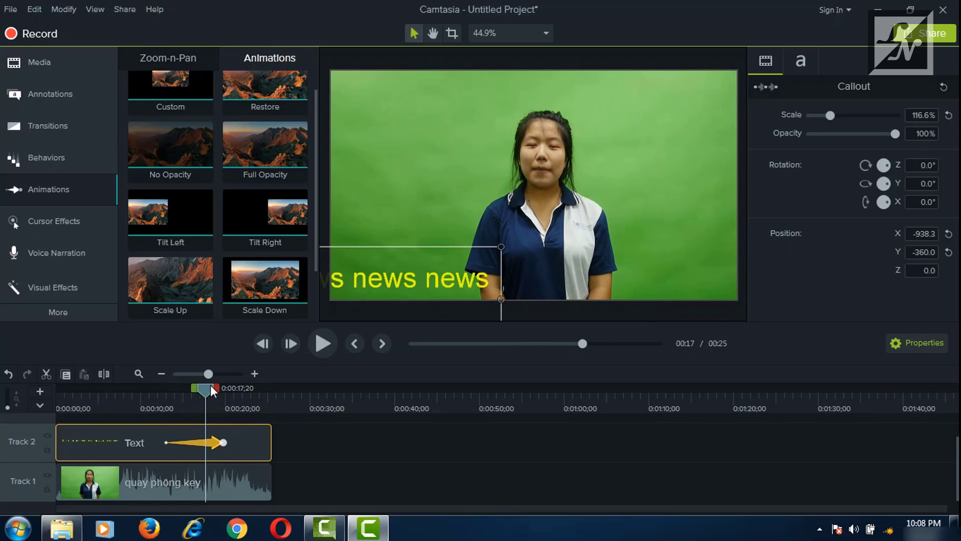
left_click_drag(210, 386, 166, 402)
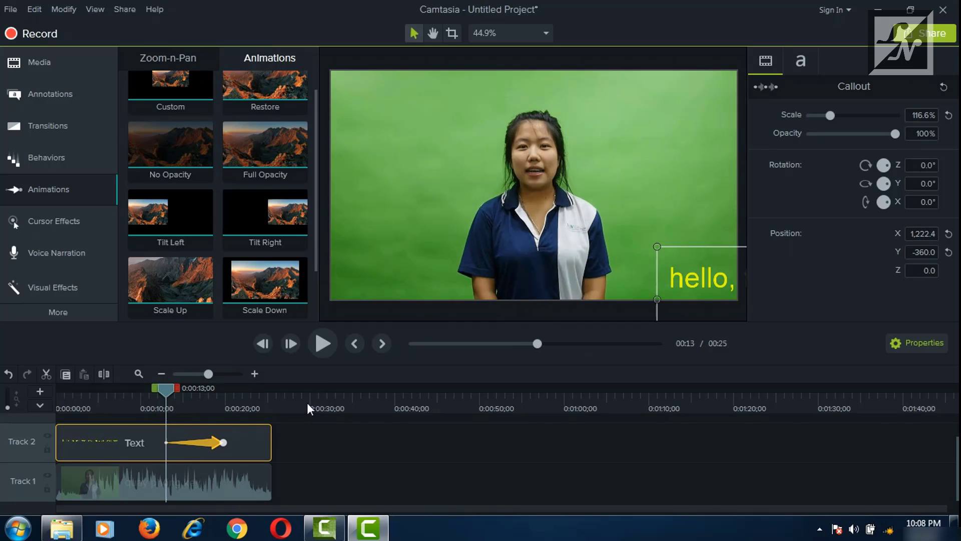
left_click(323, 345)
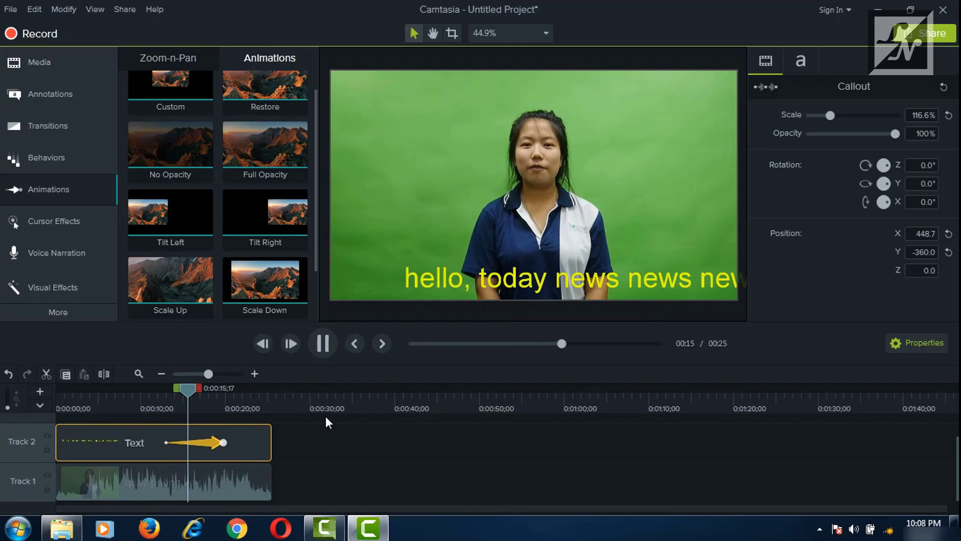
left_click(323, 346)
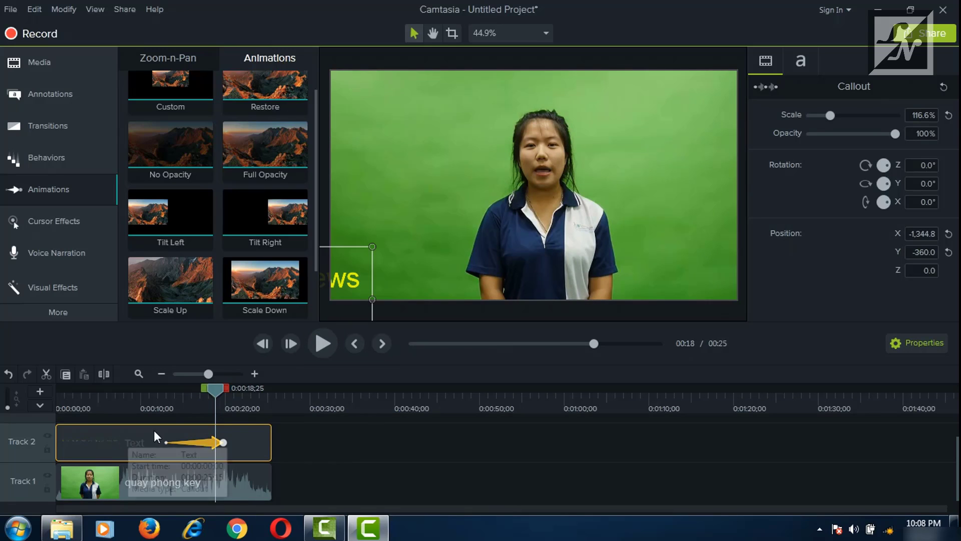
Show the Basic callout styles among the annotations.
left_click(64, 94)
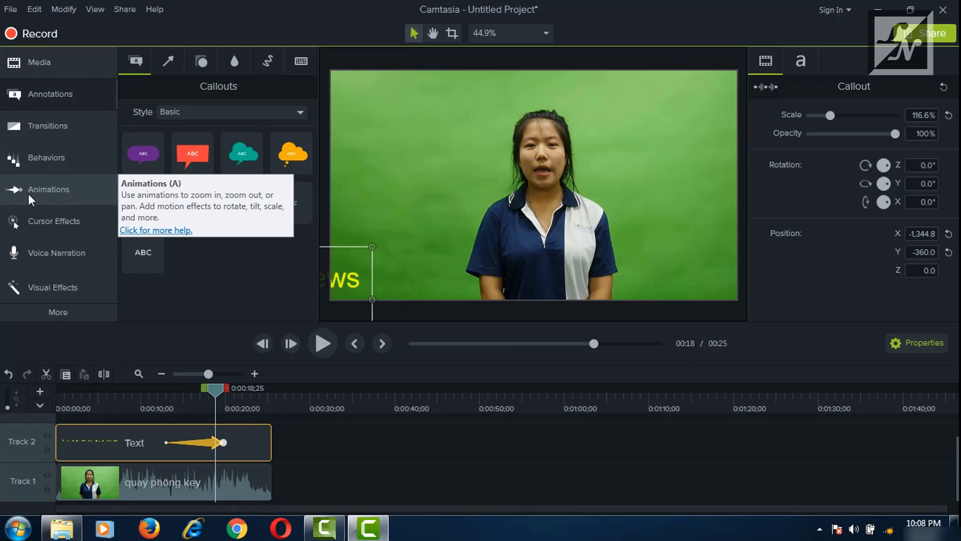
Show the Full Opacity preset among the animations and scrub the text animation back to about 15 seconds.
left_click(45, 189)
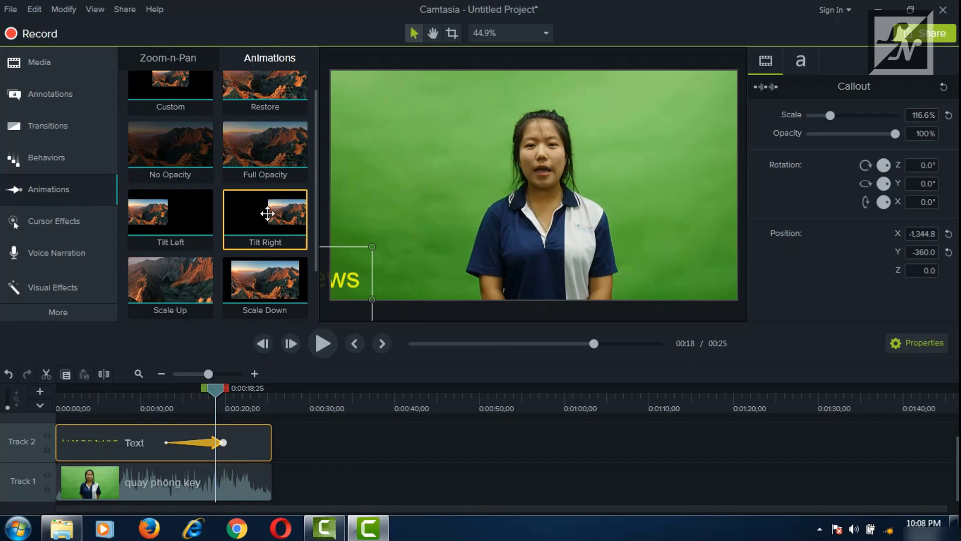
left_click_drag(261, 143, 179, 458)
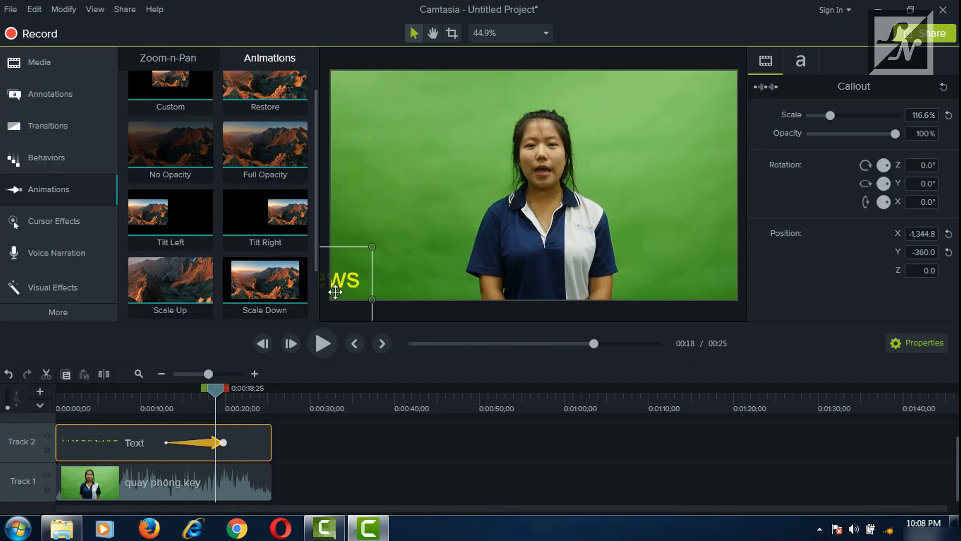
left_click_drag(218, 392, 186, 406)
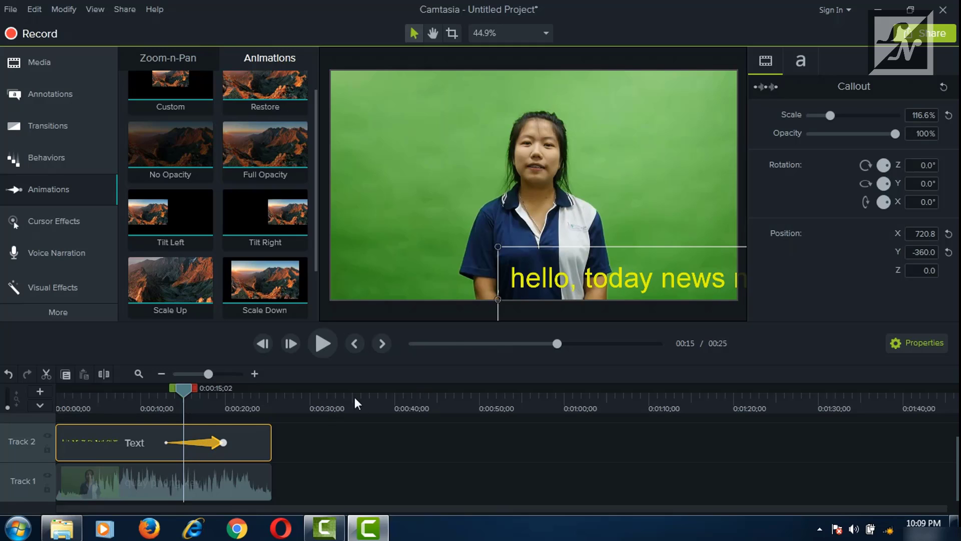
Shorten the text animation to end at about 16 seconds and play it from about 13 seconds.
left_click_drag(224, 442, 189, 440)
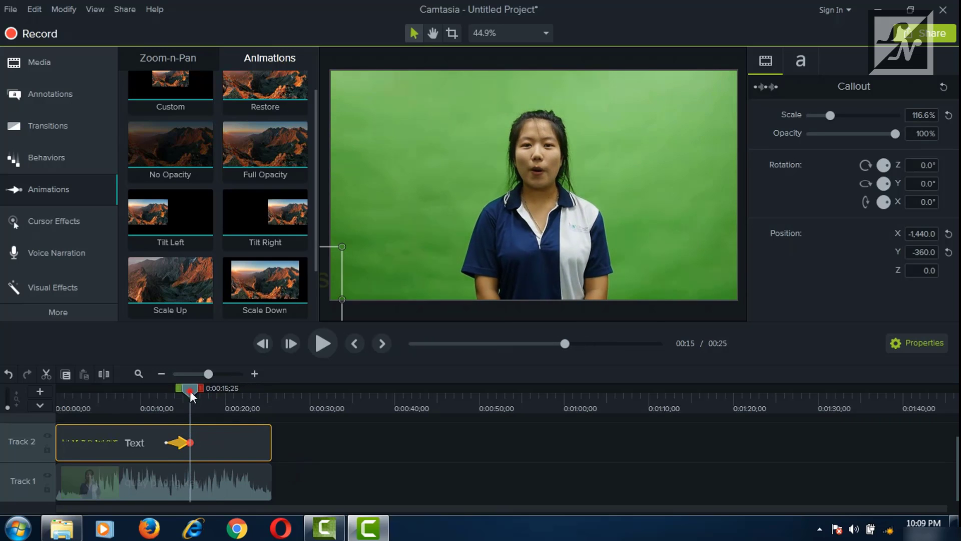
left_click_drag(190, 390, 167, 394)
left_click(321, 345)
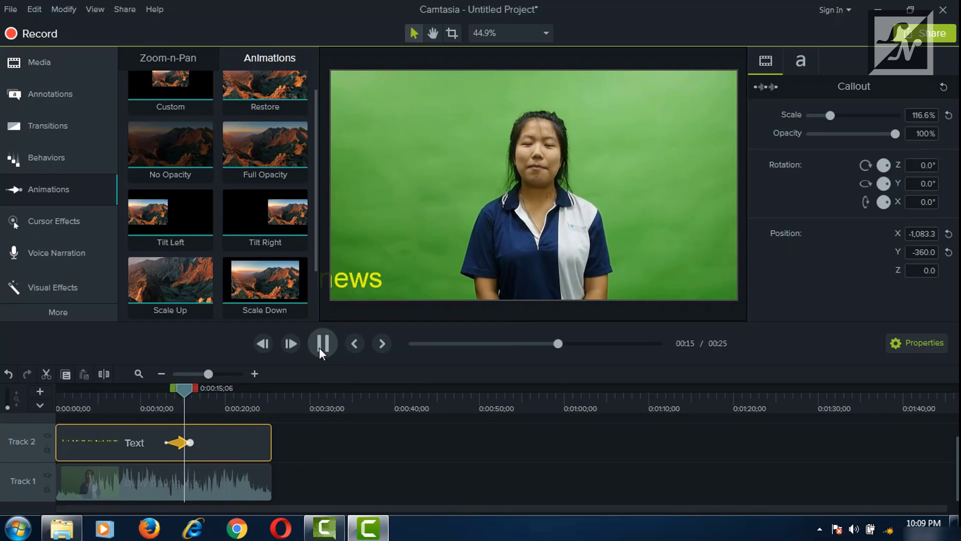
left_click(319, 347)
Extend the text animation to the end of the clip and play it from 13 seconds.
left_click_drag(202, 441, 271, 442)
left_click(171, 406)
left_click(169, 406)
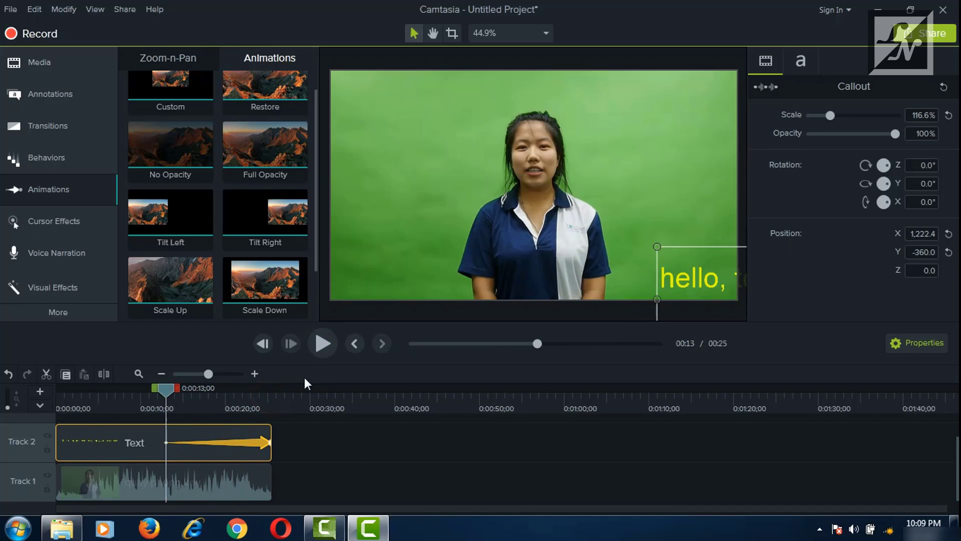
left_click(323, 344)
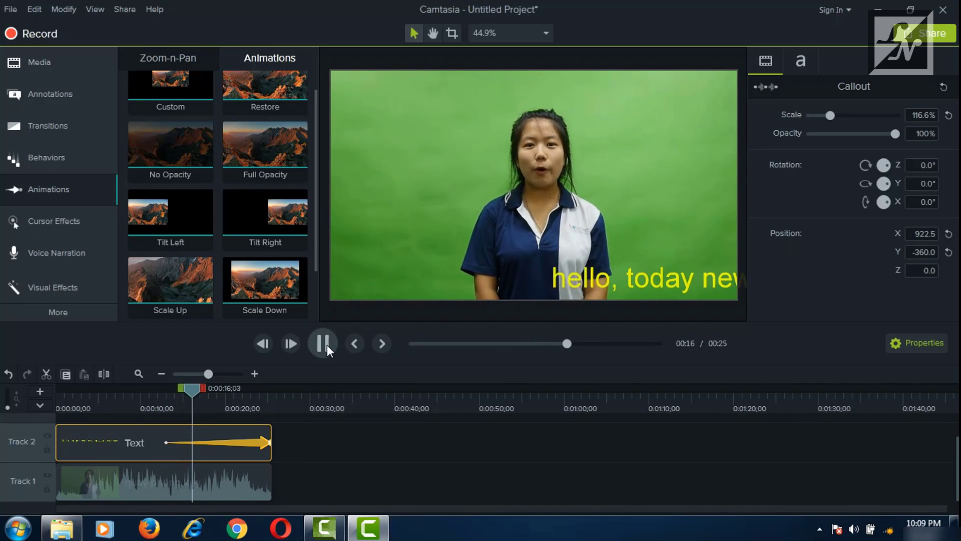
Set the text animation to end at about 20 seconds and place the playhead at about 14 seconds.
left_click_drag(270, 443, 225, 442)
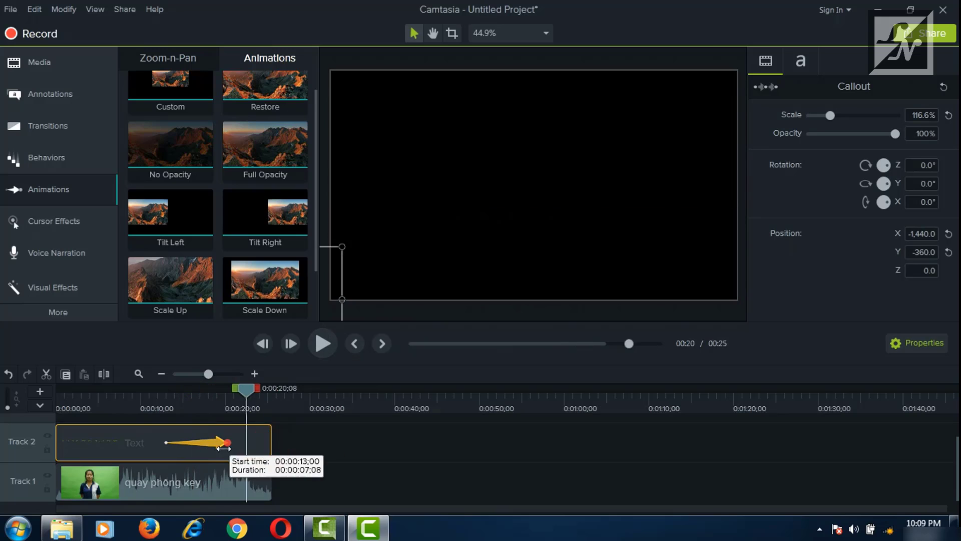
left_click(175, 401)
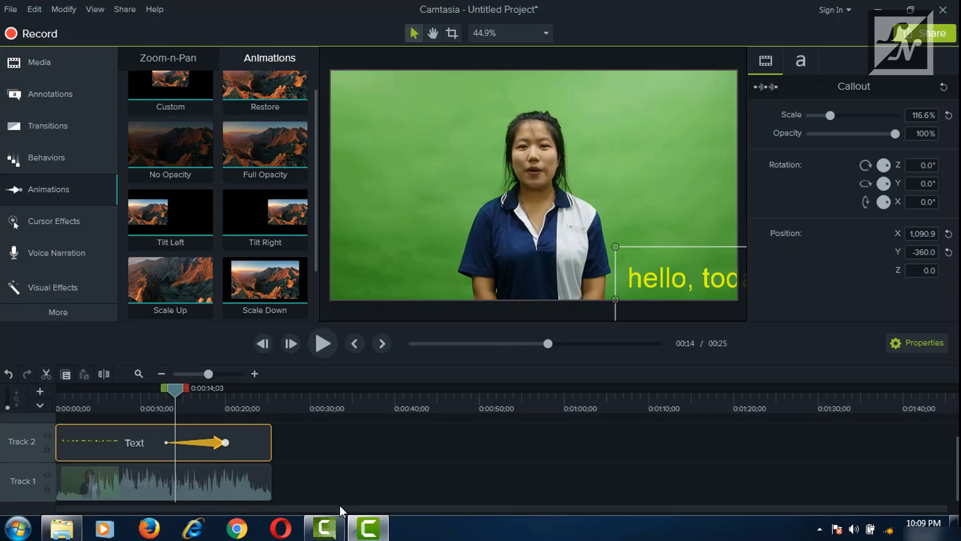
Switch to Camtasia Studio 8 and start a production with the MP4 only (up to 720p) preset.
left_click(325, 527)
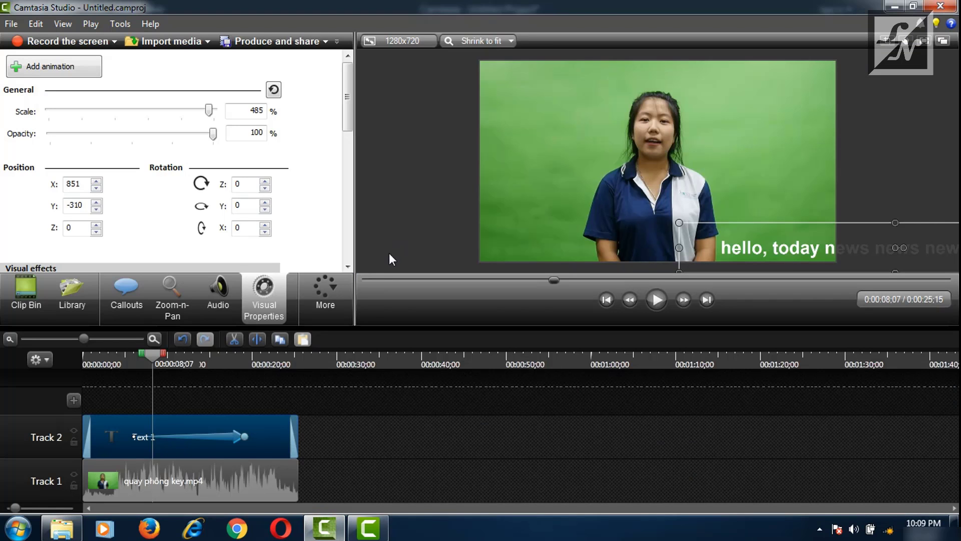
left_click(326, 529)
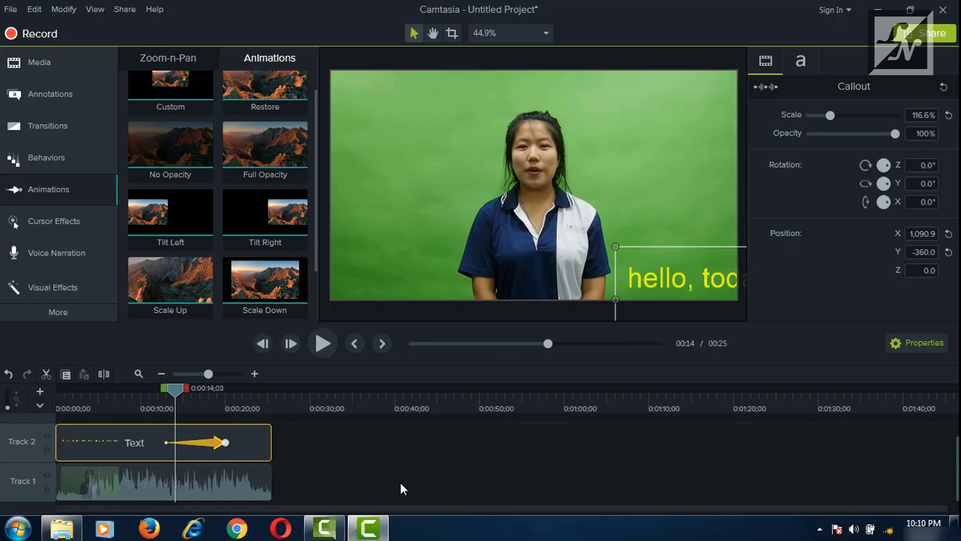
left_click(324, 528)
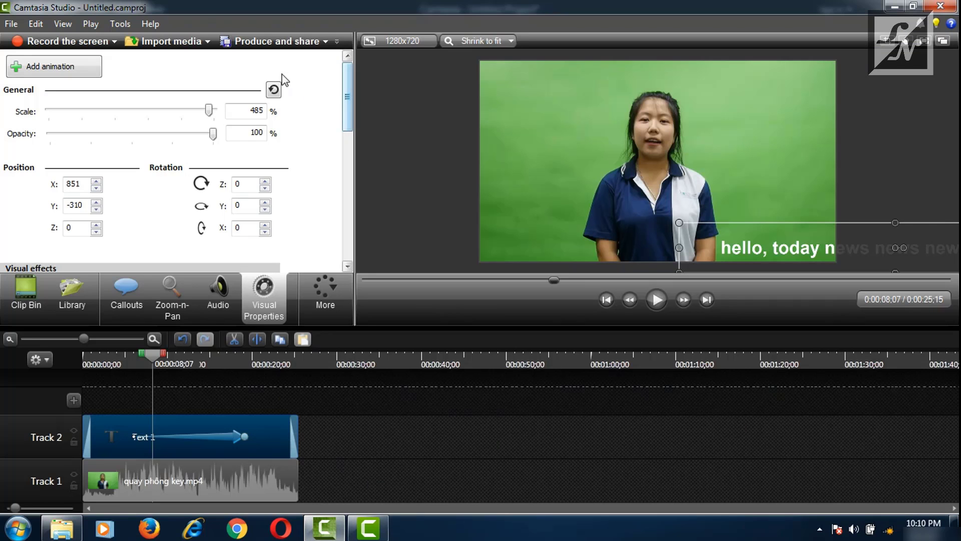
left_click(280, 40)
left_click(485, 138)
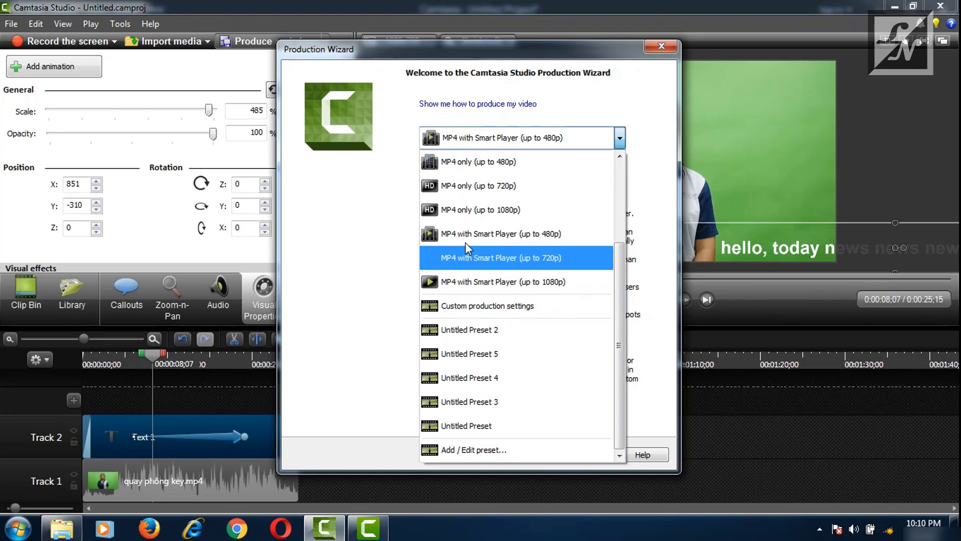
left_click(470, 185)
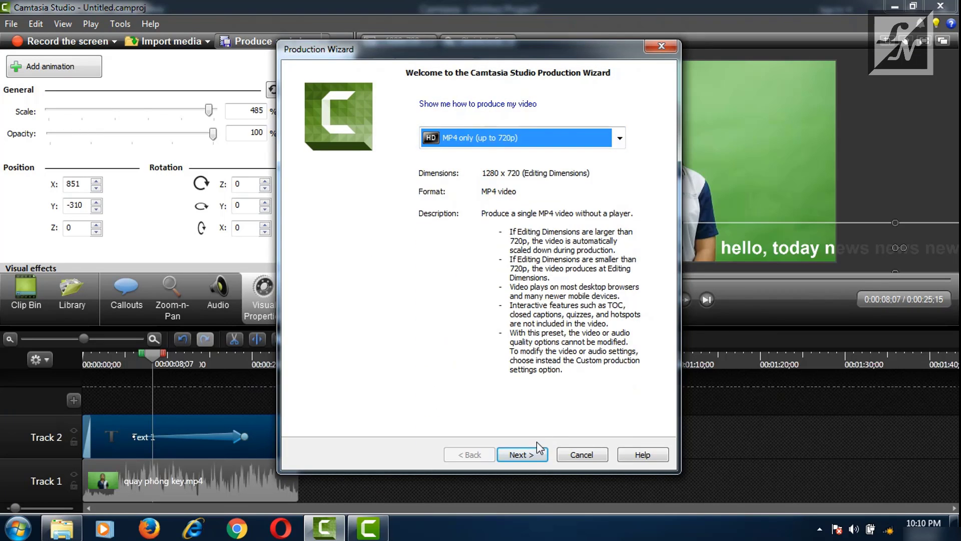
left_click(520, 454)
Turn off organizing produced files into sub-folders and name the production cam8.6.
left_click(341, 195)
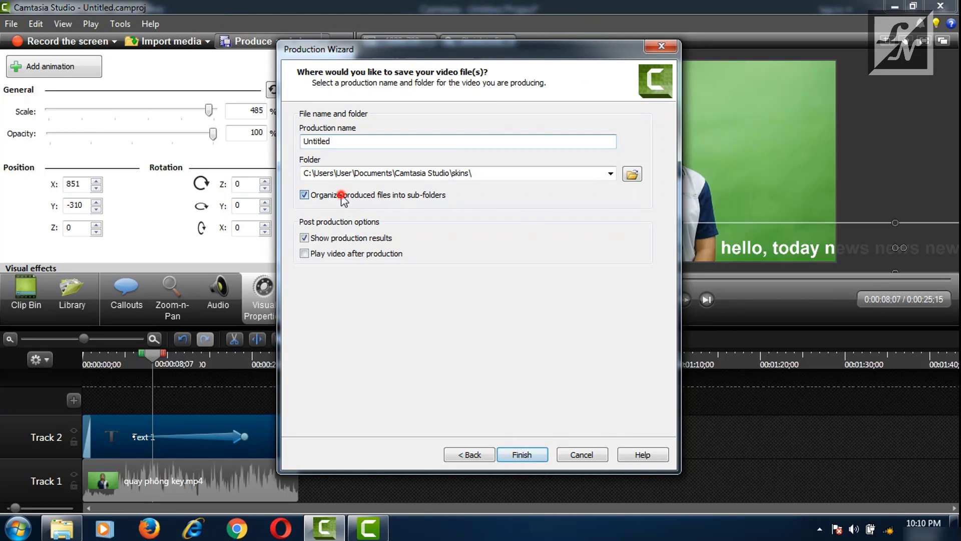
double_click(401, 141)
type("ca")
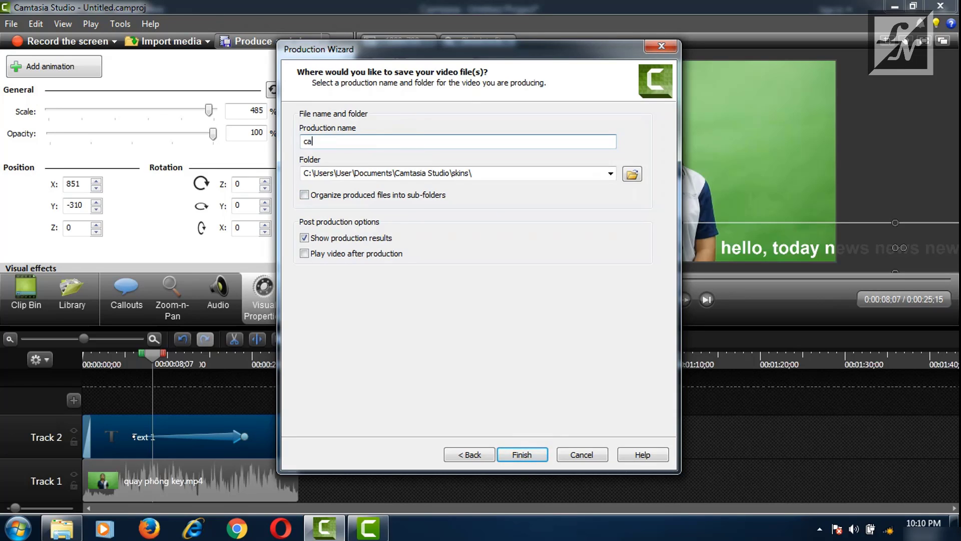
type("m8.6")
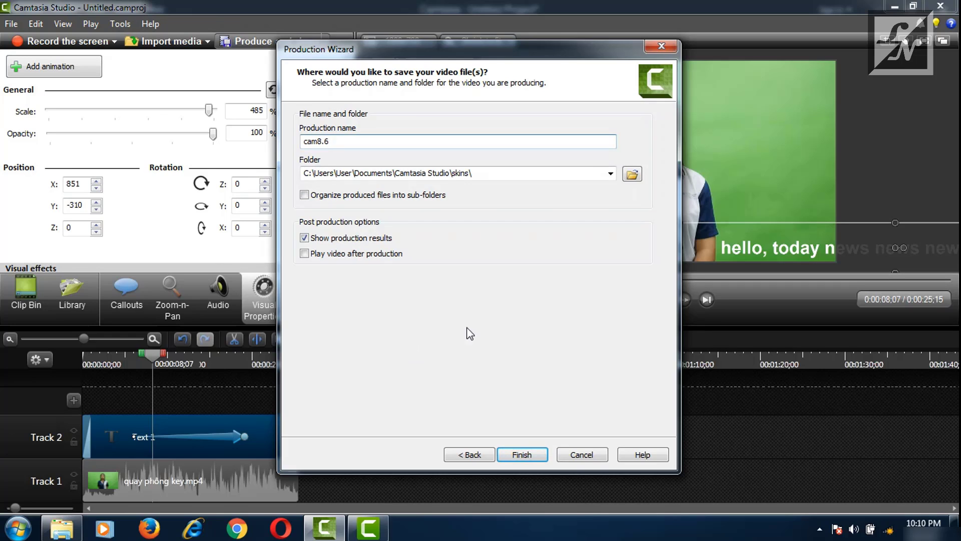
Switch to Camtasia 9 and check the canvas dimensions in the project settings without changing them.
left_click(368, 529)
left_click(514, 33)
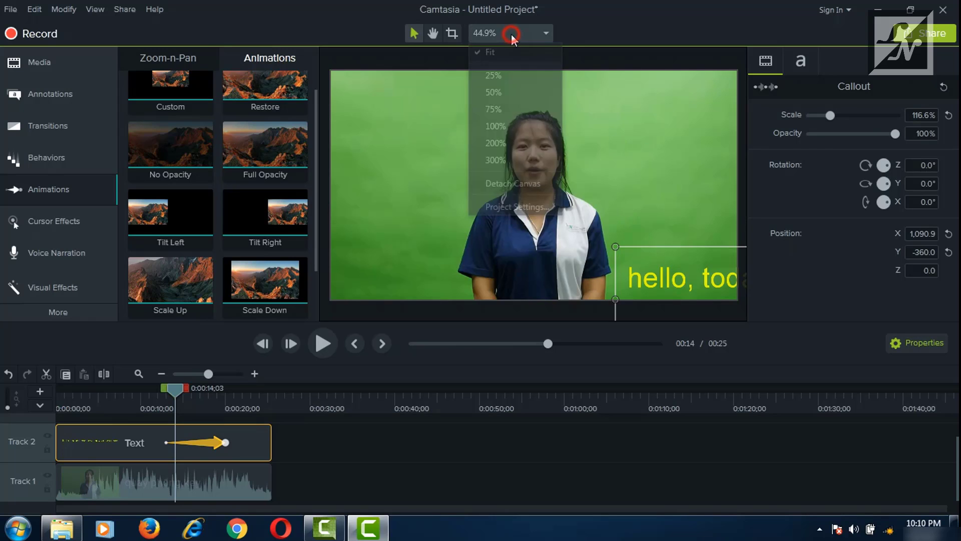
left_click(515, 206)
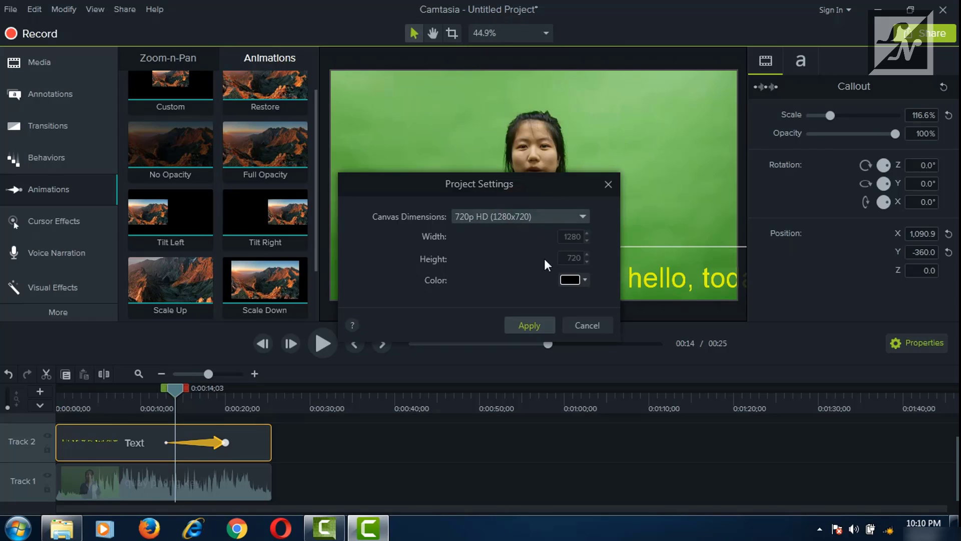
left_click(583, 326)
Set up a local file production with the MP4 only (up to 720p) preset and name it cam9.
left_click(926, 33)
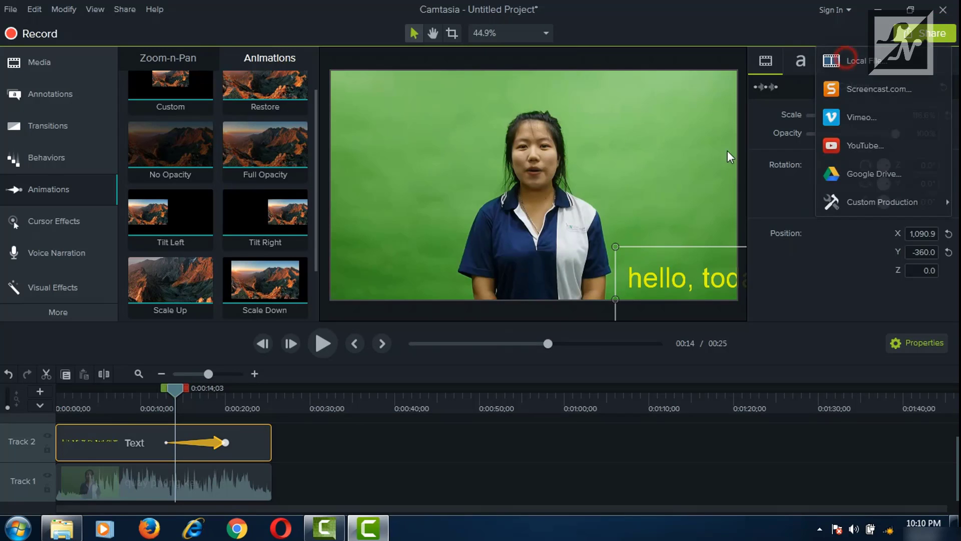
left_click(839, 70)
left_click(602, 331)
left_click(521, 138)
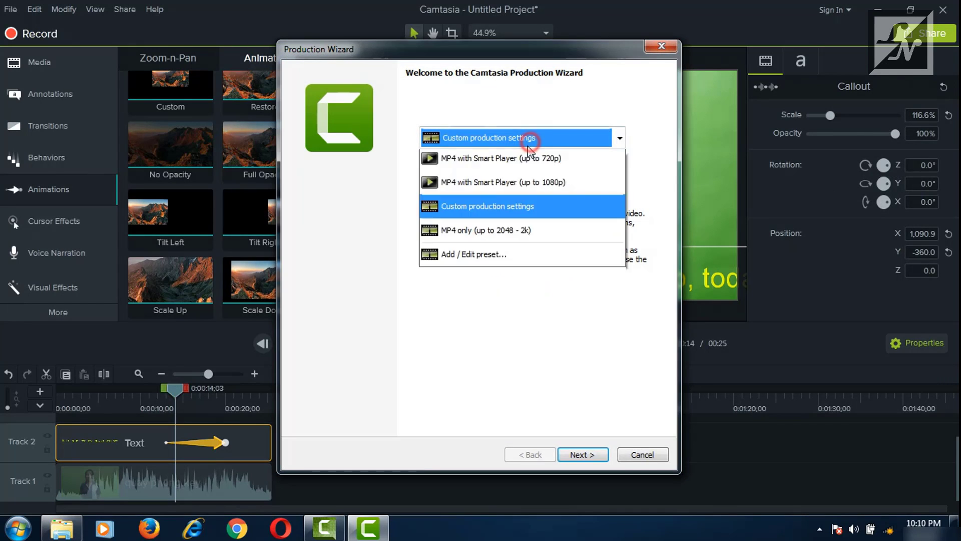
left_click(495, 278)
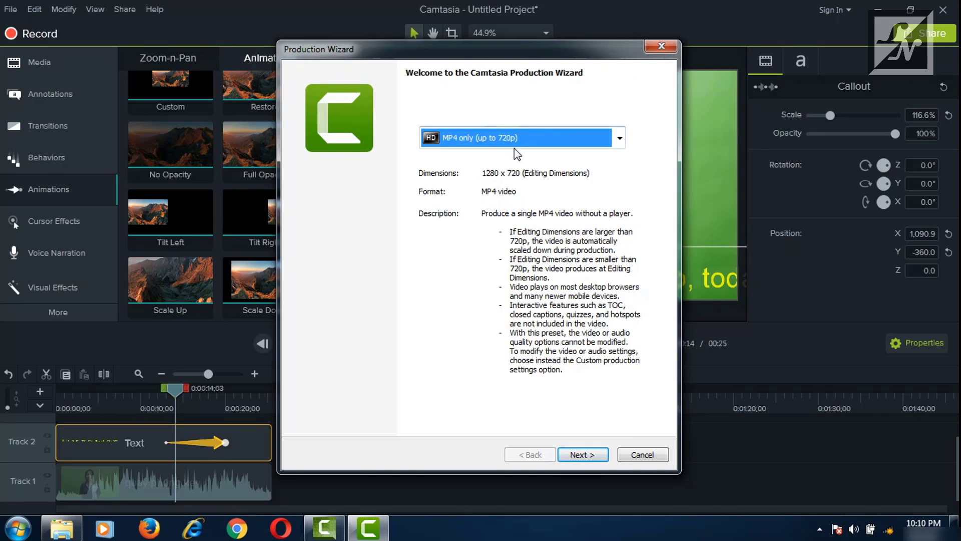
left_click(570, 453)
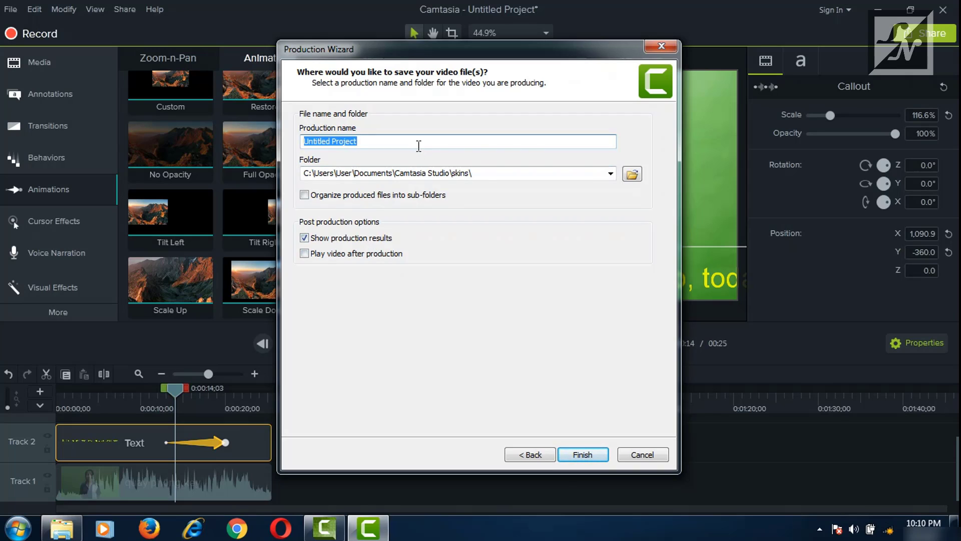
type("cam")
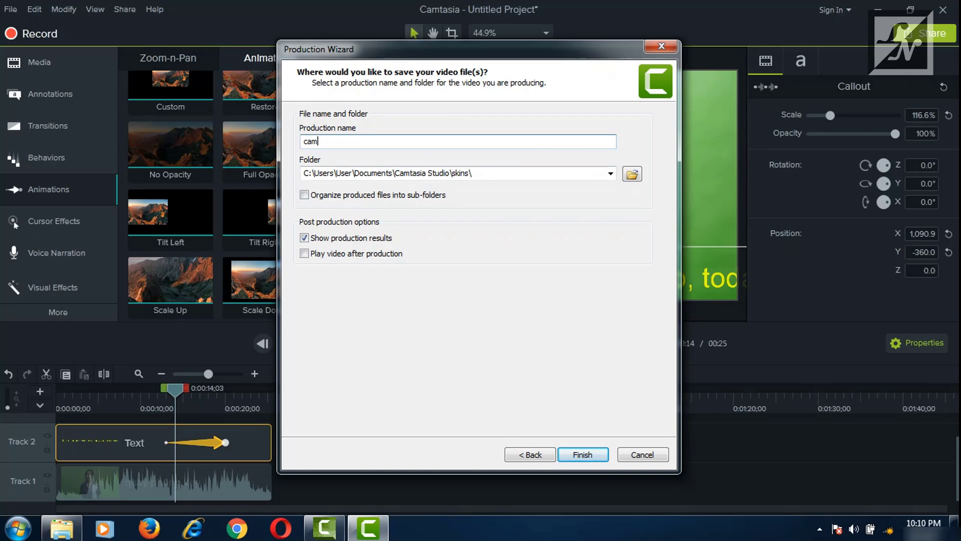
type("9")
Start producing the cam8.6 video in Camtasia Studio 8 and the cam9 video in Camtasia 9.
left_click(324, 528)
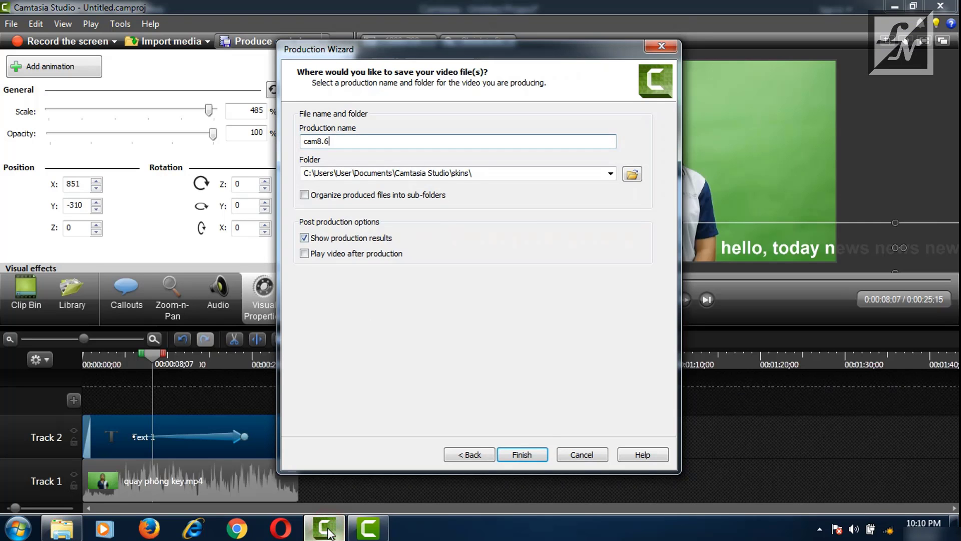
left_click_drag(489, 55, 392, 53)
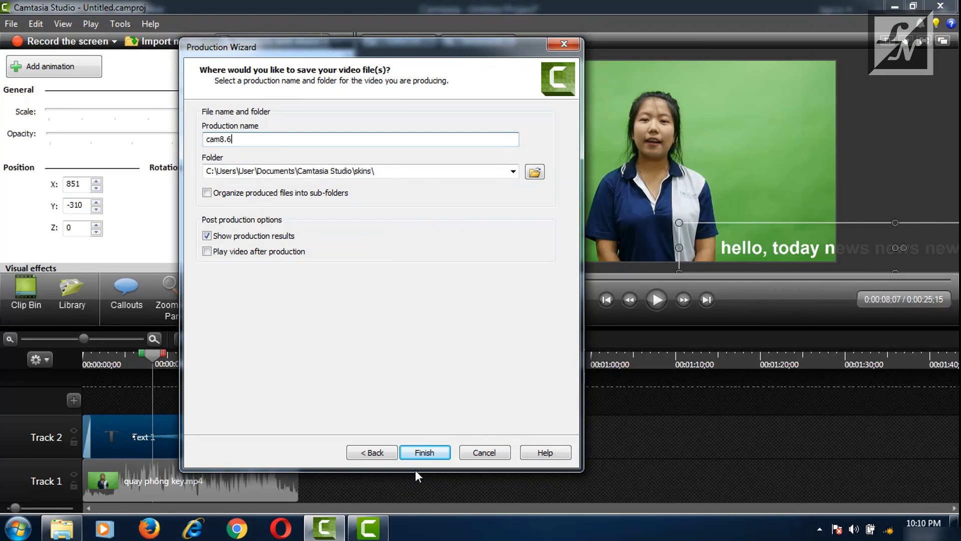
left_click(416, 453)
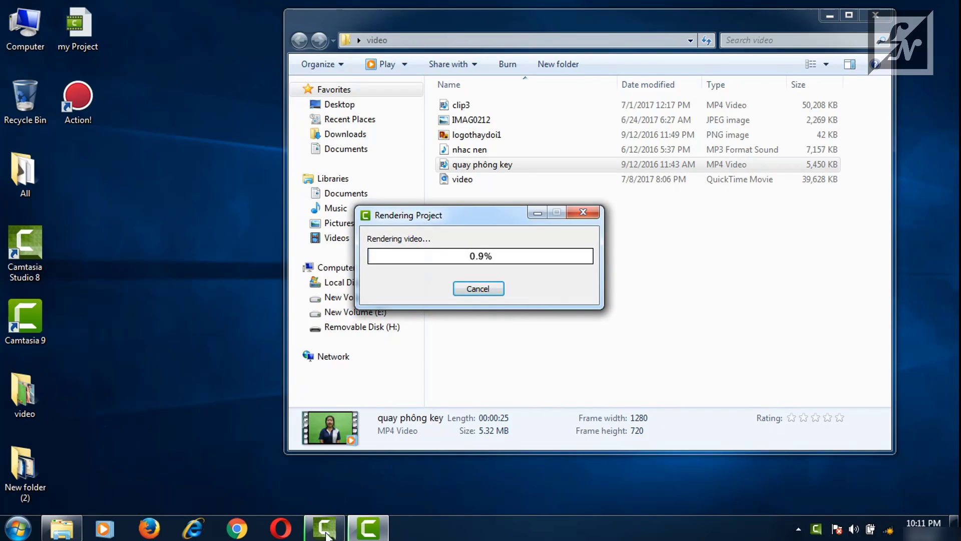
Place the two rendering progress windows side by side and minimize the video folder window.
left_click(324, 530)
left_click_drag(500, 220, 249, 220)
left_click(829, 15)
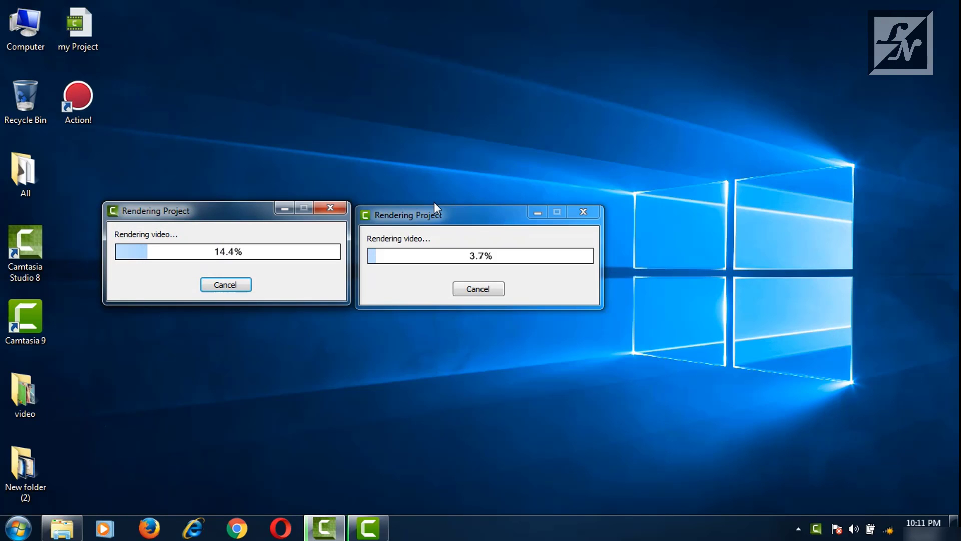
left_click(434, 212)
left_click_drag(440, 212, 445, 207)
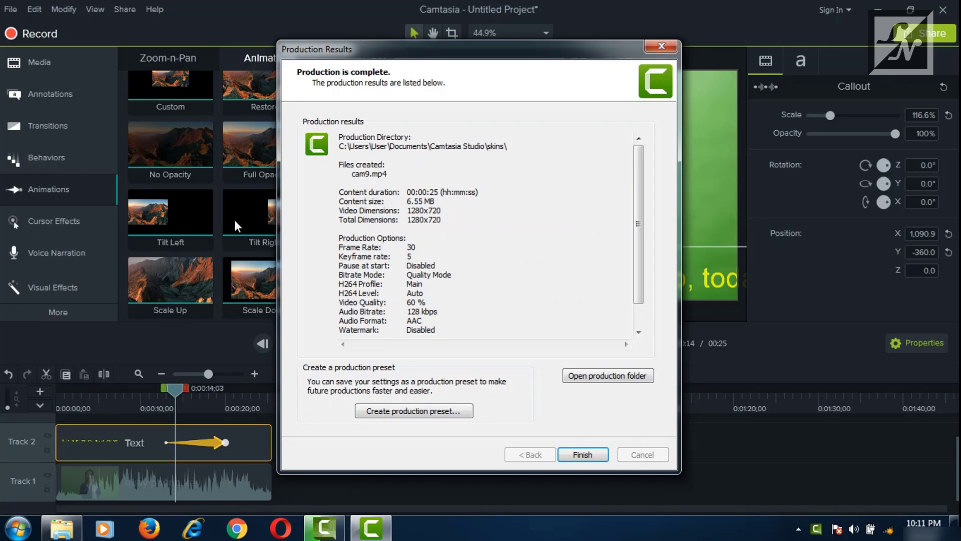
Bring the cam8.6 rendering progress to the front and close the production results of both cam9 and cam8.6.
left_click(324, 528)
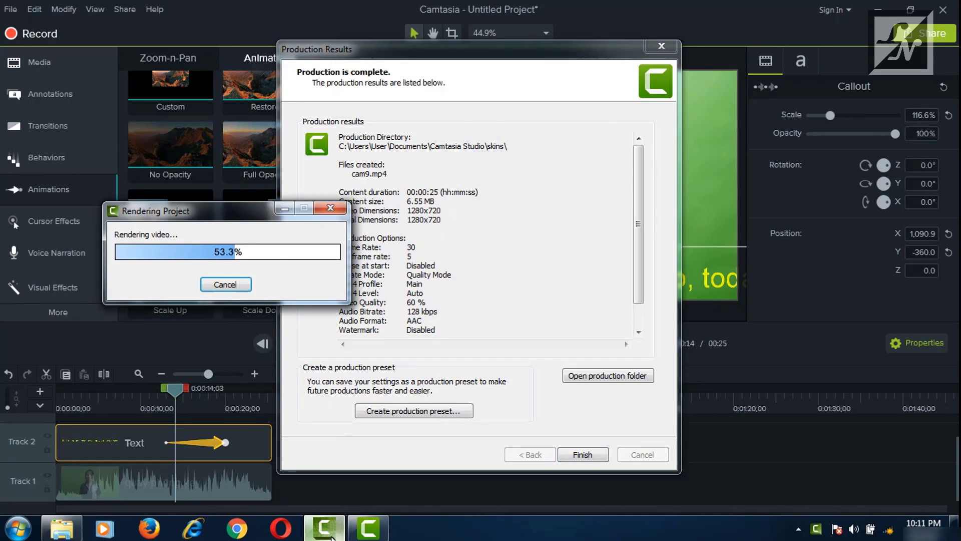
left_click_drag(244, 220, 431, 190)
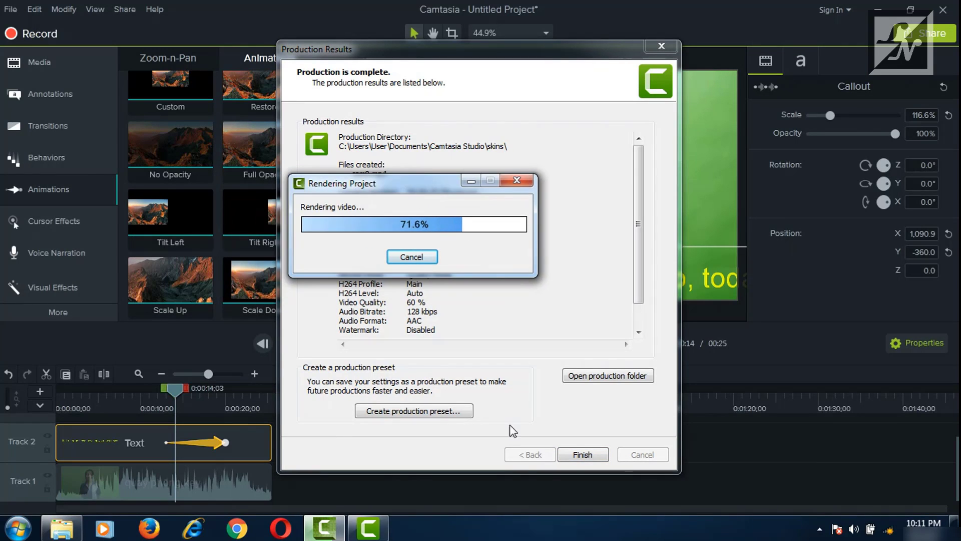
left_click(582, 454)
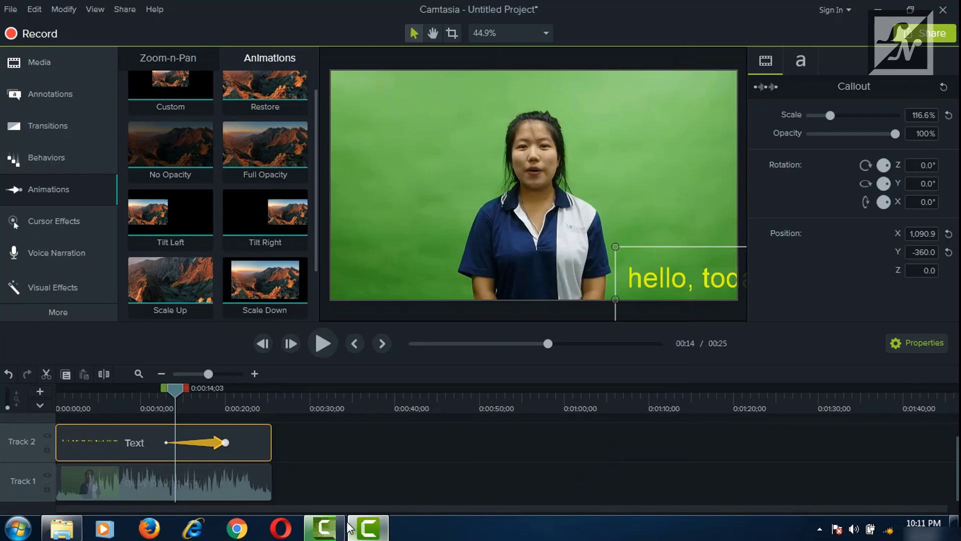
left_click(343, 520)
left_click(554, 393)
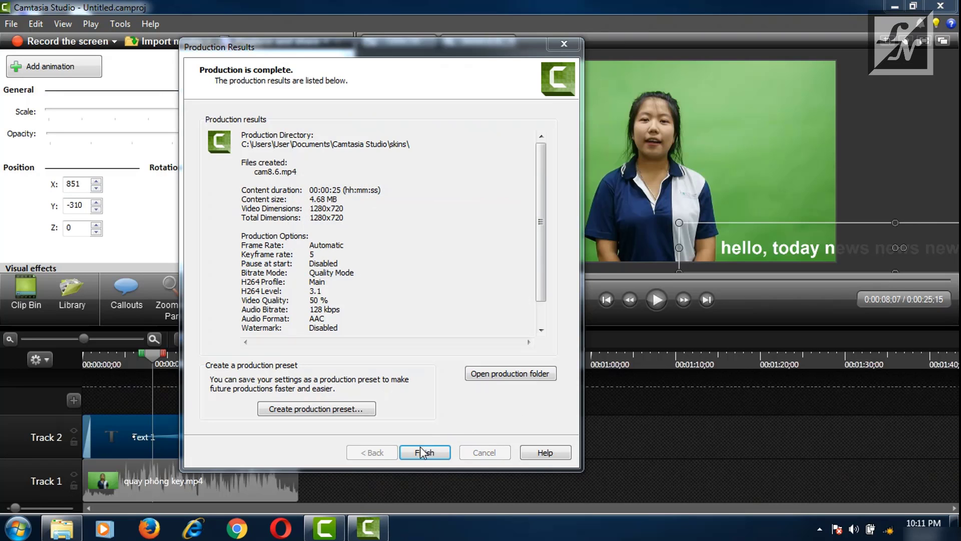
left_click(419, 447)
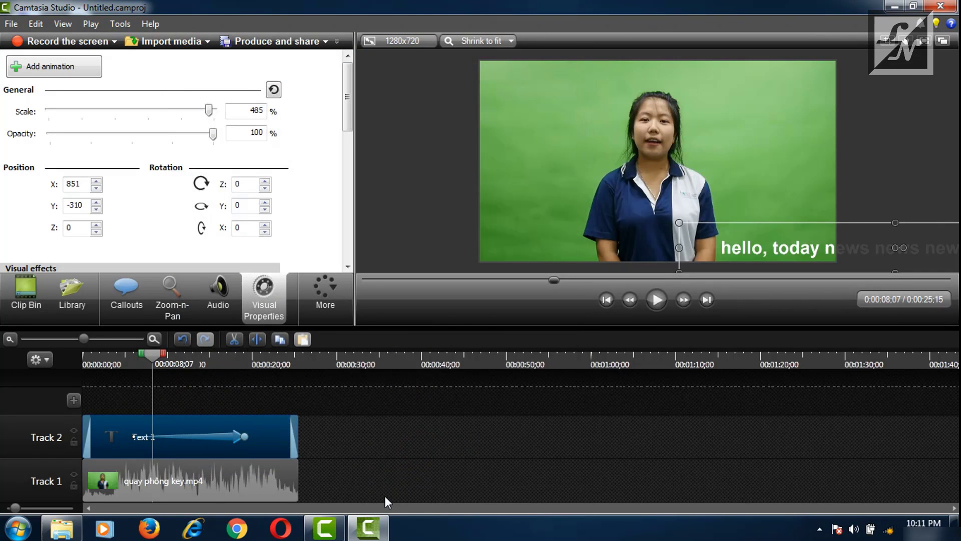
Exit Camtasia Studio 8 and return to the desktop.
left_click(326, 530)
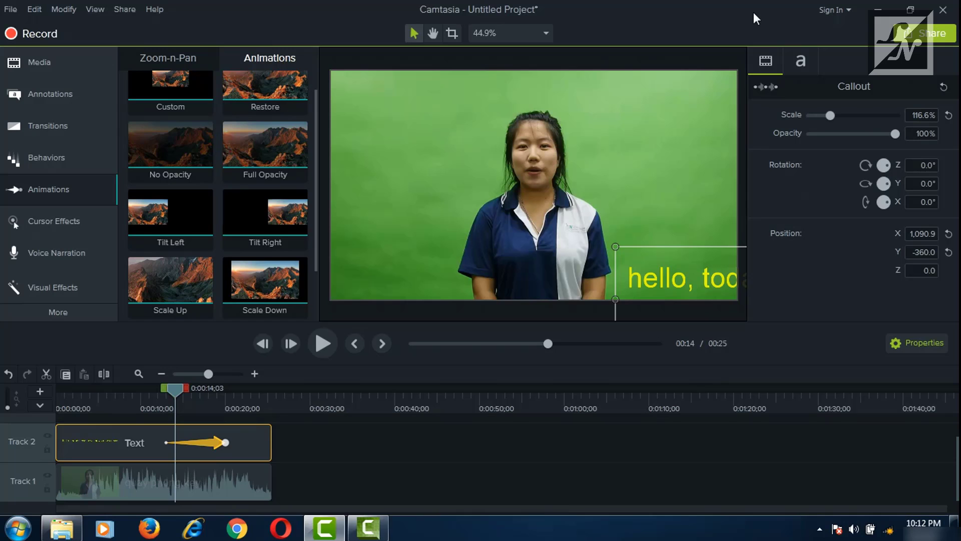
left_click(329, 530)
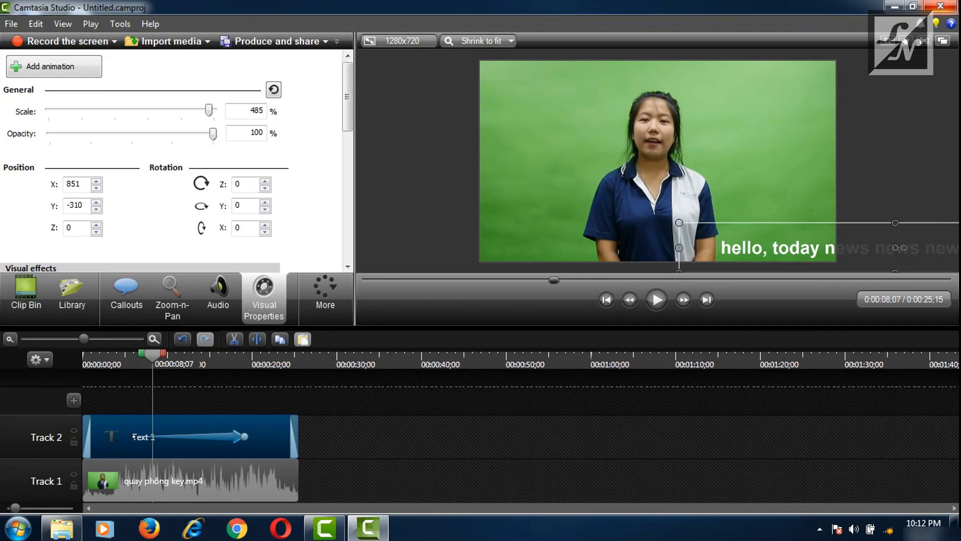
left_click(941, 5)
left_click(491, 296)
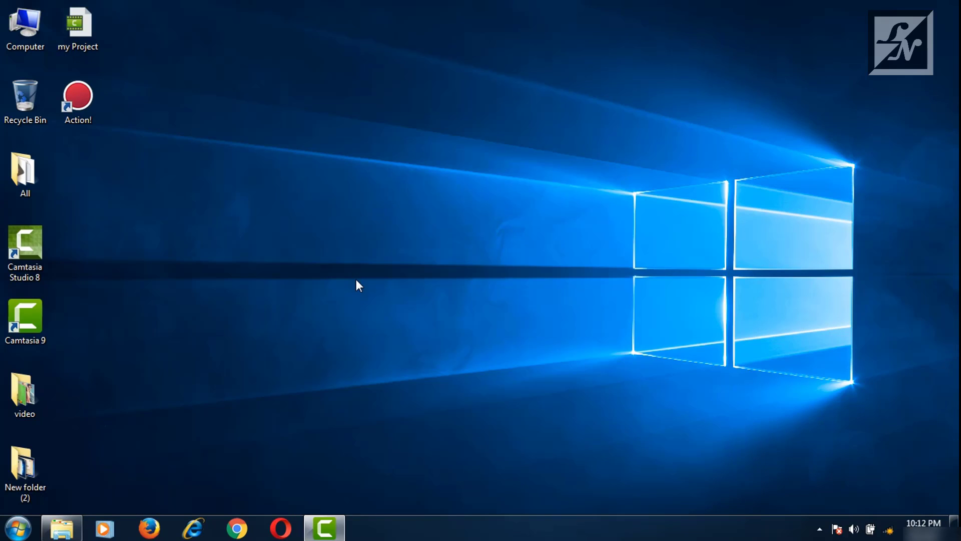
left_click(25, 245)
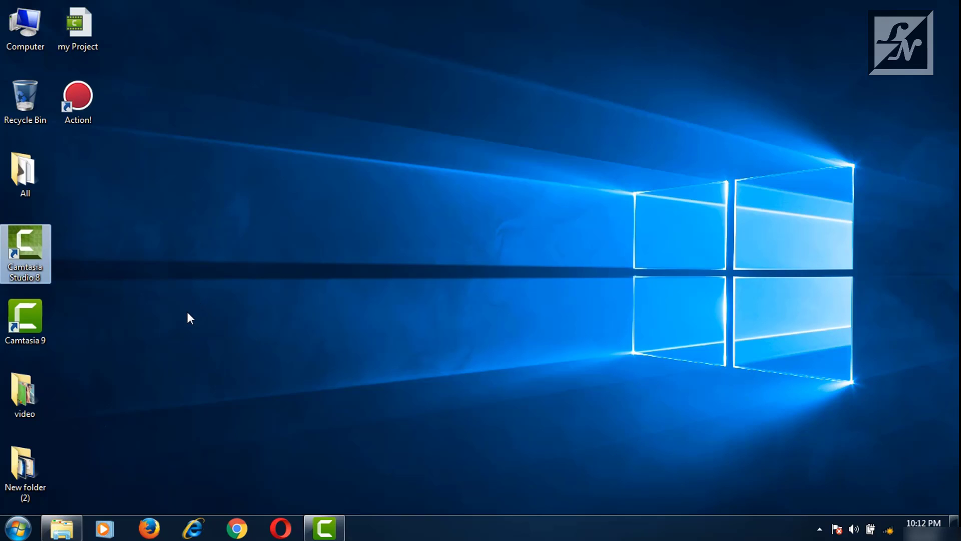
left_click(34, 320)
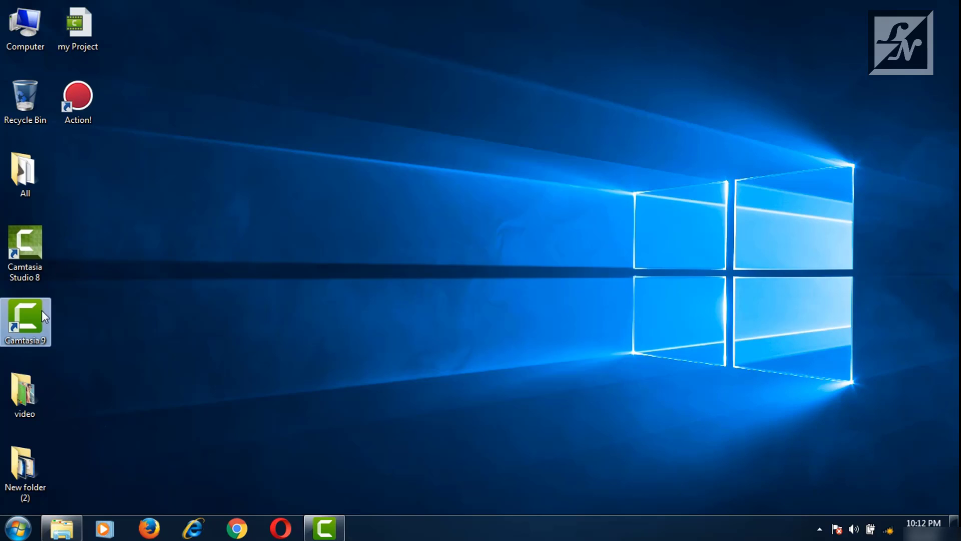
left_click(251, 214)
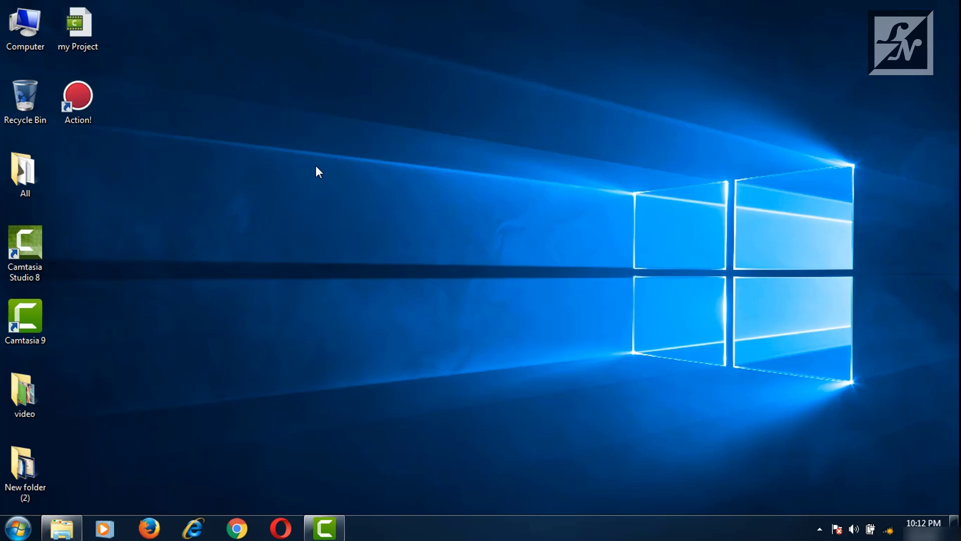